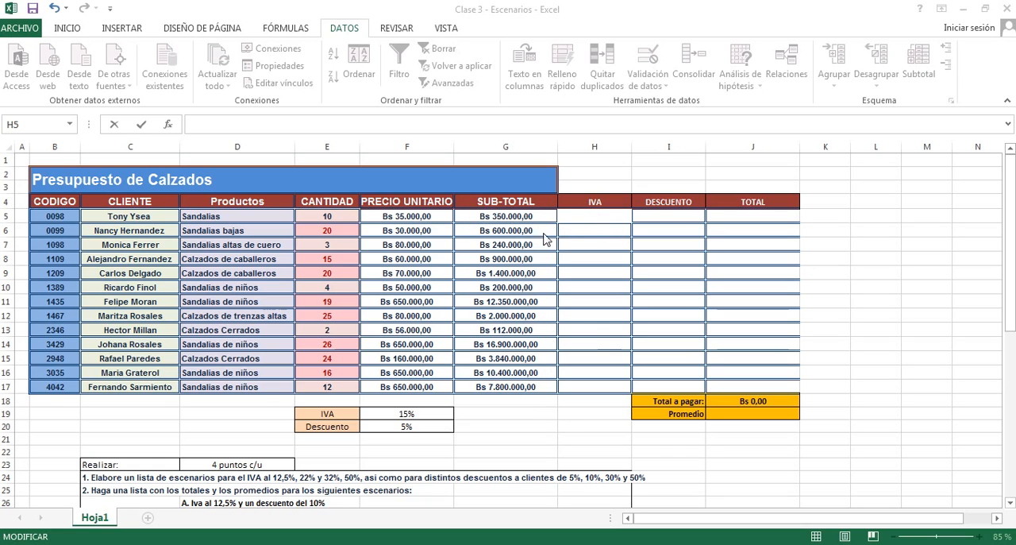
- Enter the formula =(G5*12%) in cell H5 to calculate the first row's IVA
{"action": "left_click", "coordinate": [590, 216]}
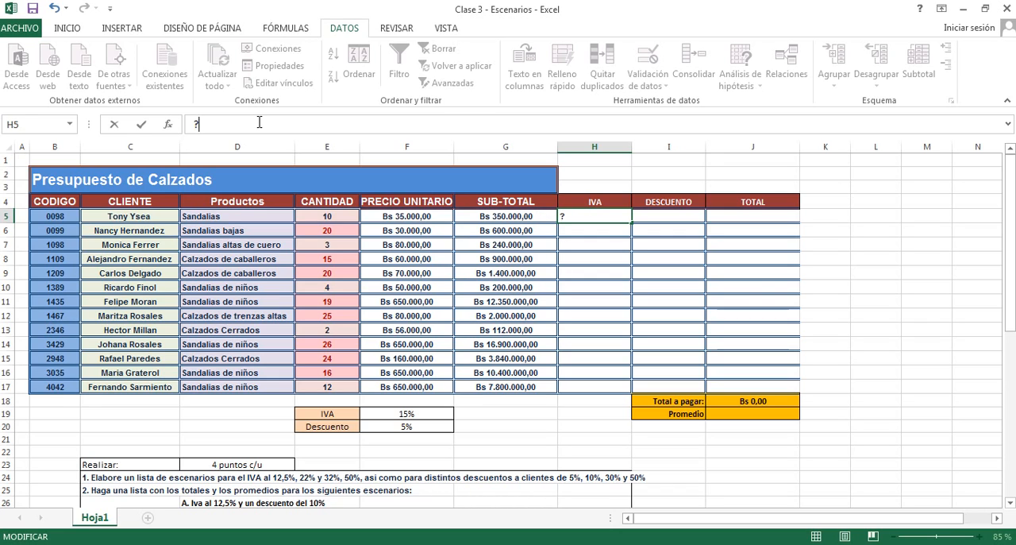
{"action": "key", "text": "BackSpace"}
{"action": "type", "text": "=("}
{"action": "left_click", "coordinate": [468, 216]}
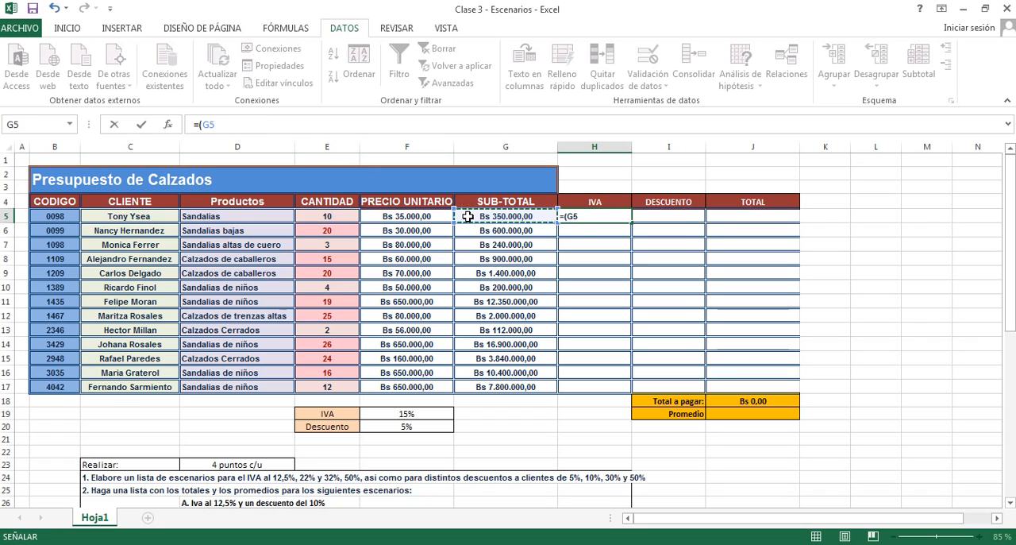
{"action": "type", "text": "*12"}
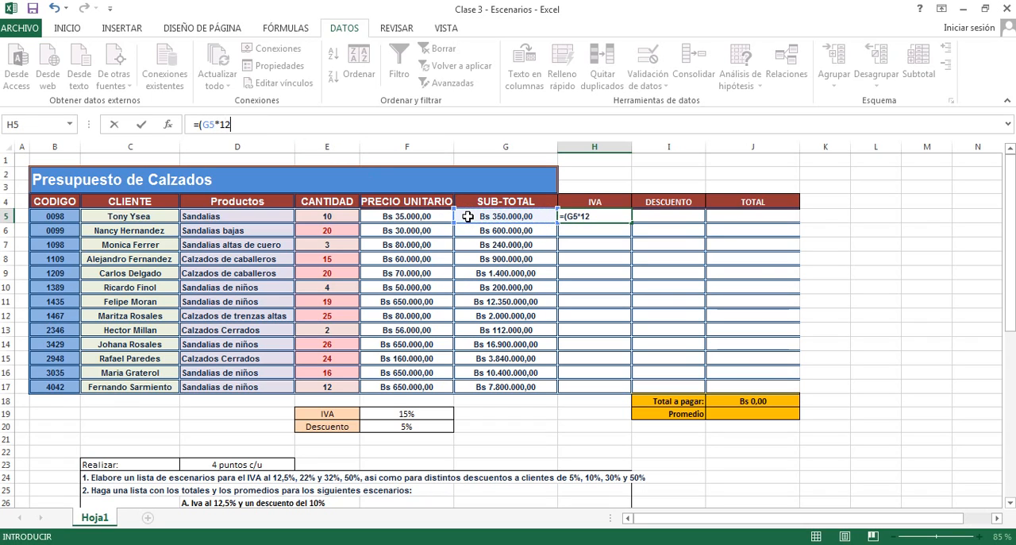
{"action": "type", "text": "%)"}
{"action": "key", "text": "Return"}
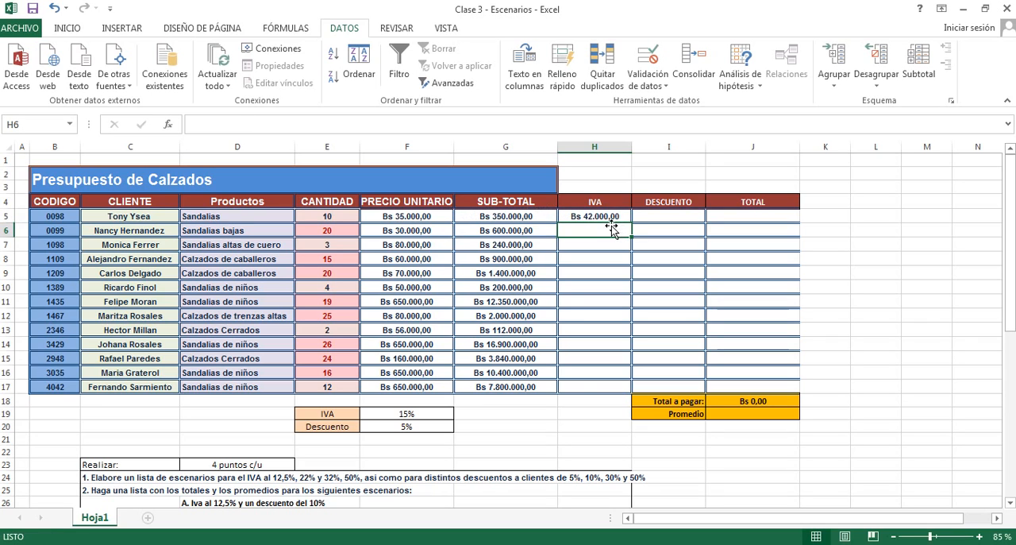
- Fill the H5 formula down through H17 and inspect the copied formulas in several IVA cells
{"action": "left_click", "coordinate": [610, 218]}
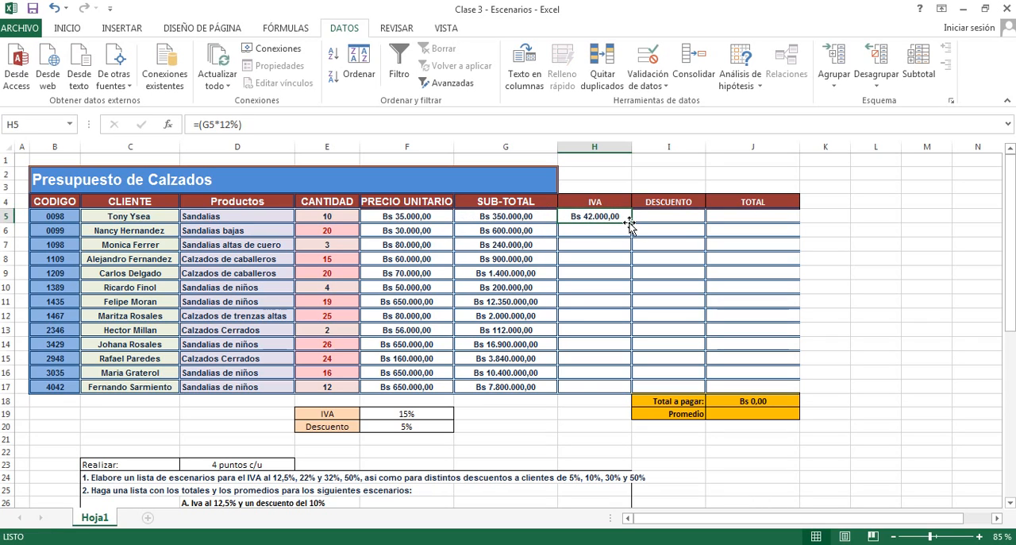
{"action": "left_click_drag", "start_coordinate": [631, 223], "coordinate": [631, 392]}
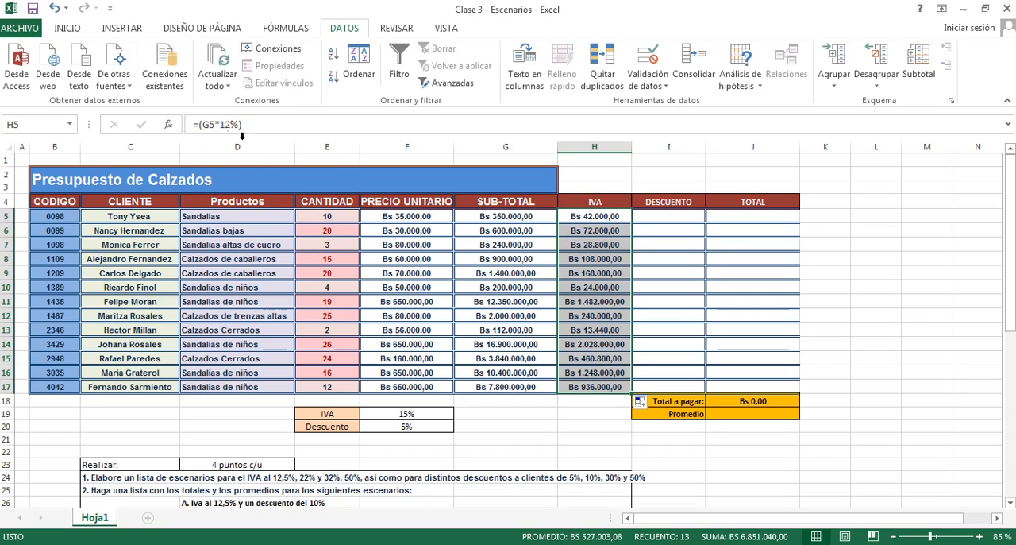
{"action": "left_click", "coordinate": [601, 245]}
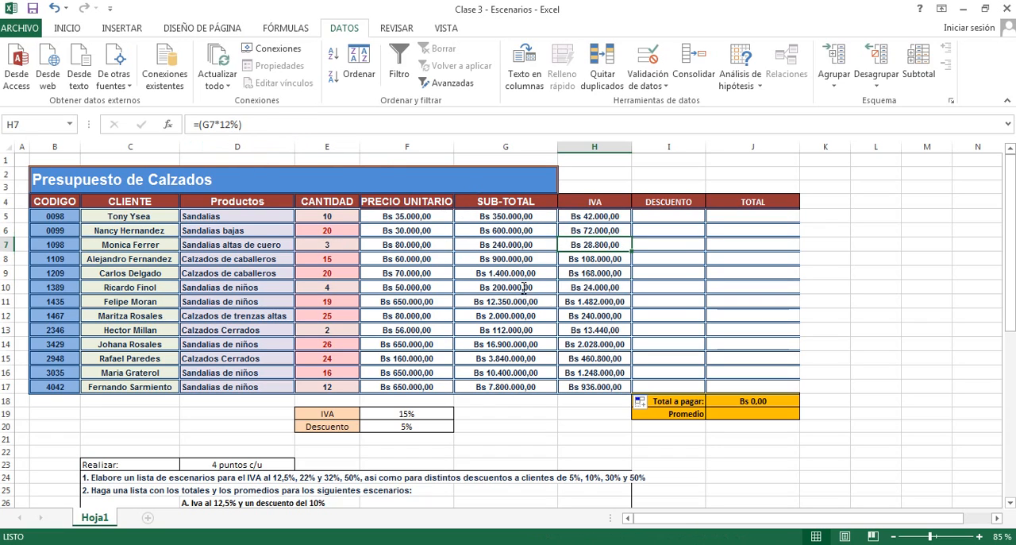
{"action": "left_click", "coordinate": [597, 314]}
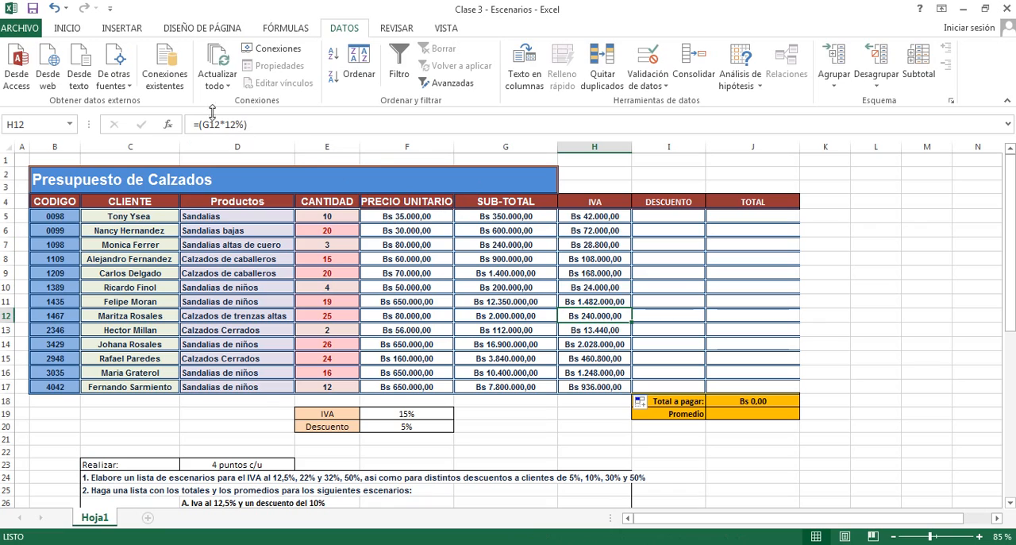
{"action": "left_click", "coordinate": [586, 329]}
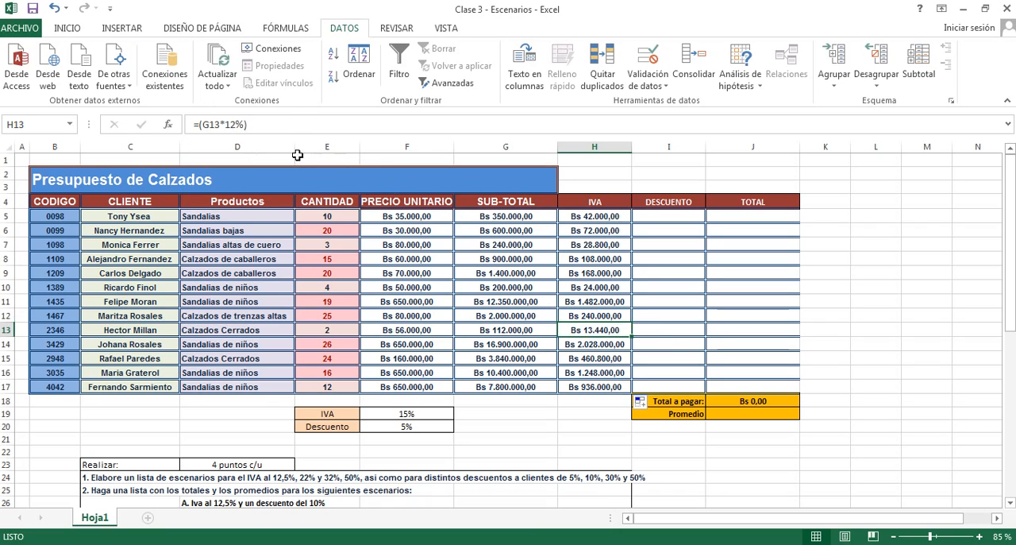
{"action": "left_click", "coordinate": [585, 387]}
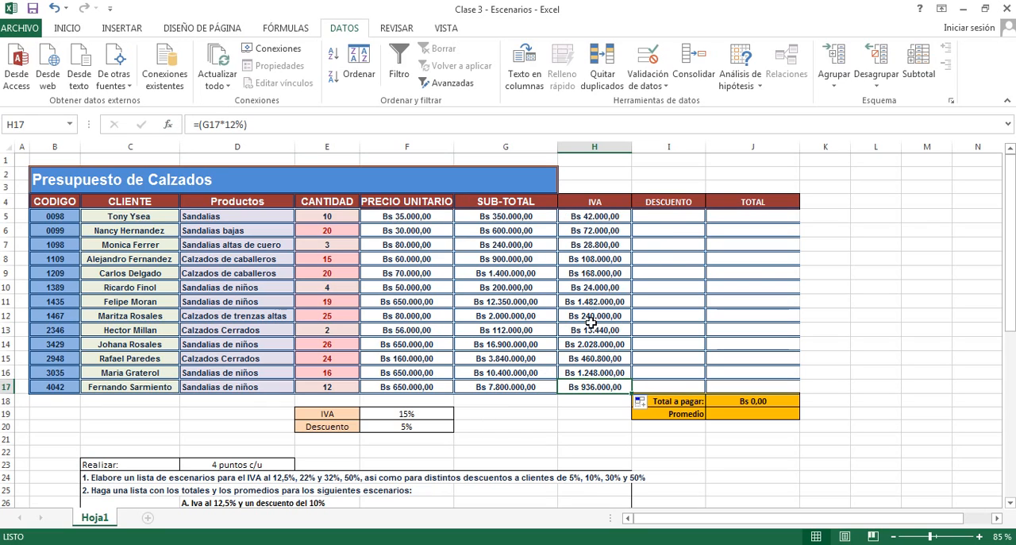
- Change the rate in H5's formula to 15% and fill the formula down through H17
{"action": "left_click", "coordinate": [598, 220]}
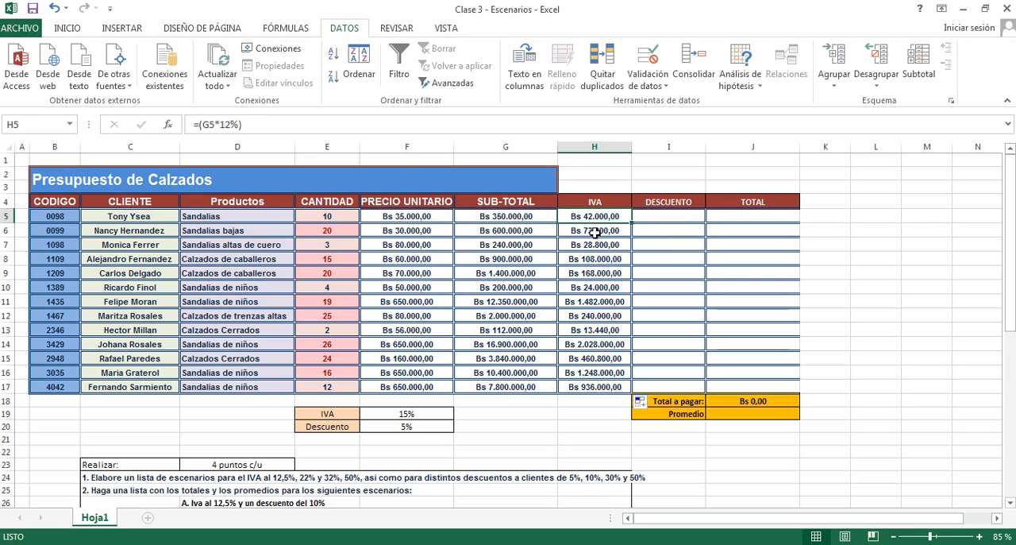
{"action": "left_click", "coordinate": [230, 125]}
{"action": "key", "text": "BackSpace"}
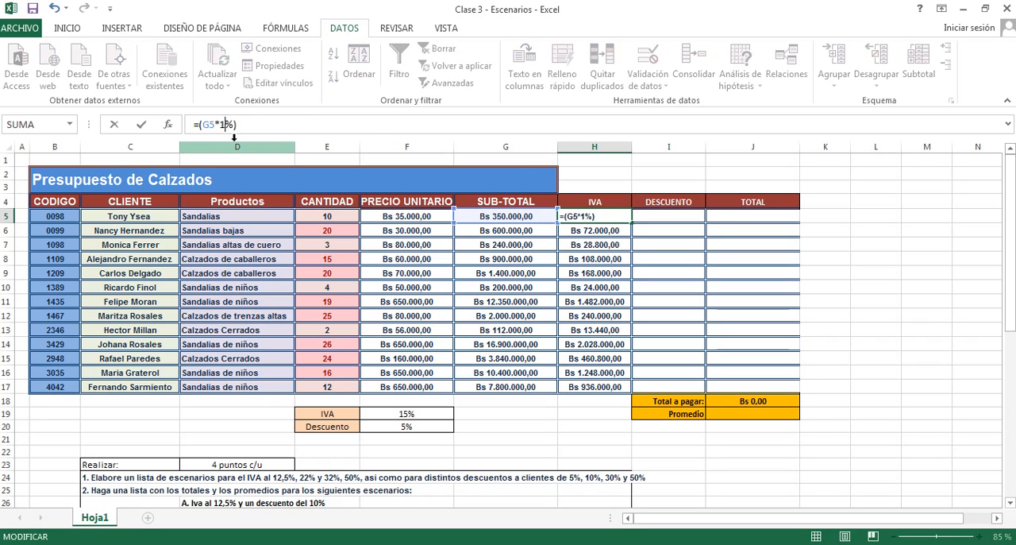
{"action": "type", "text": "5"}
{"action": "key", "text": "Return"}
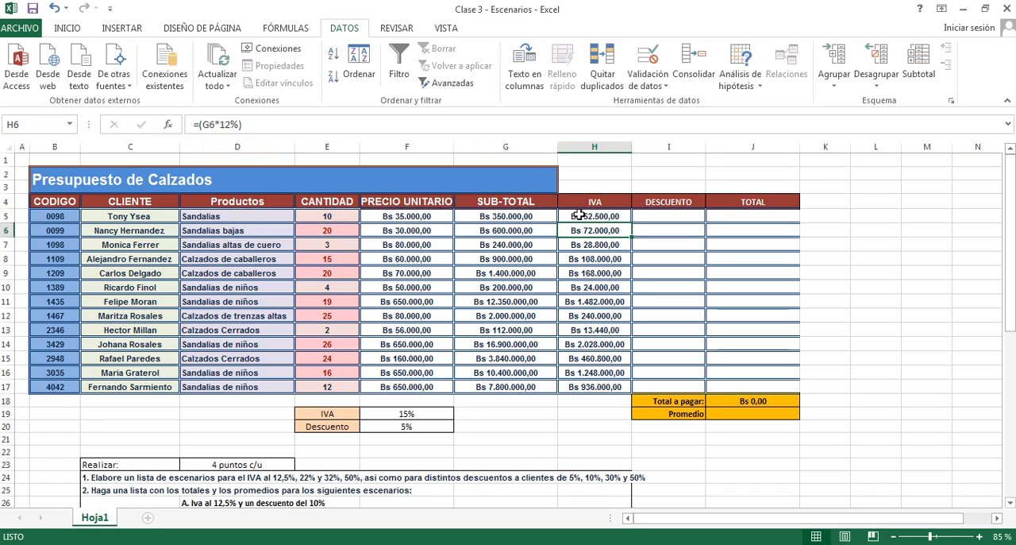
{"action": "left_click", "coordinate": [580, 215]}
{"action": "left_click_drag", "start_coordinate": [632, 223], "coordinate": [634, 392]}
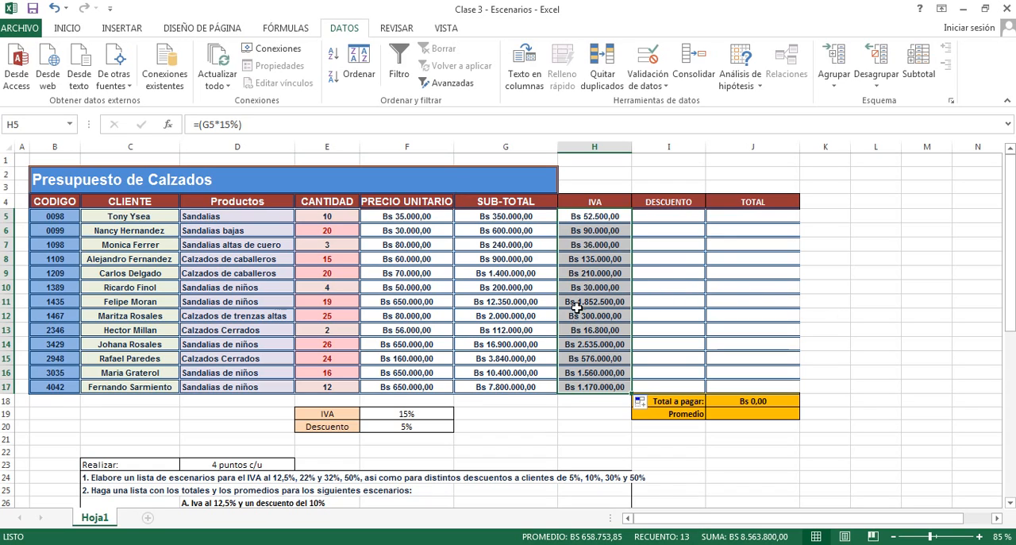
- Clear the contents of the IVA cells H5:H17
{"action": "right_click", "coordinate": [596, 387]}
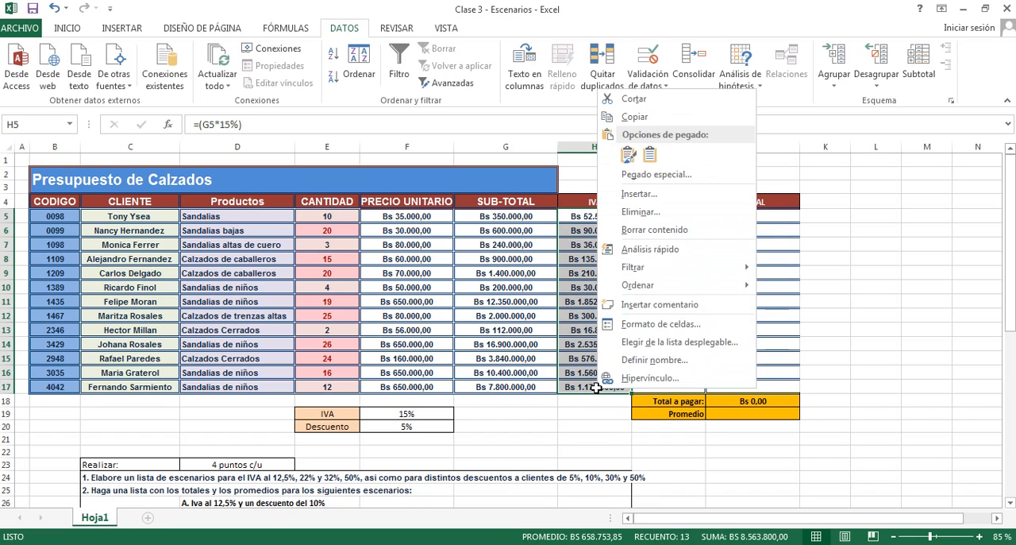
{"action": "left_click", "coordinate": [654, 229]}
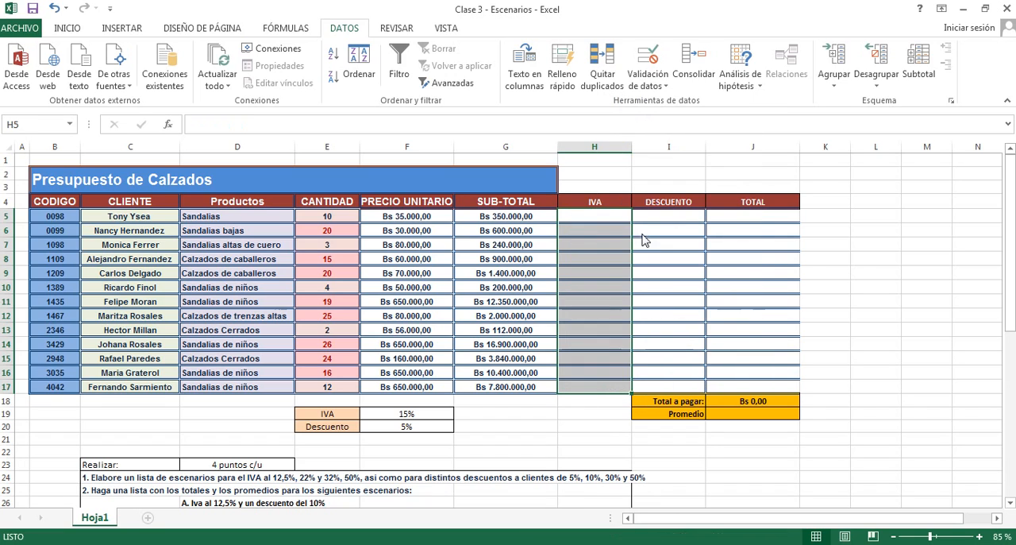
{"action": "left_click", "coordinate": [883, 273]}
- Write the formula =(G5*F19) in cell H5, multiplying the sub-total by the IVA rate cell
{"action": "left_click", "coordinate": [615, 217]}
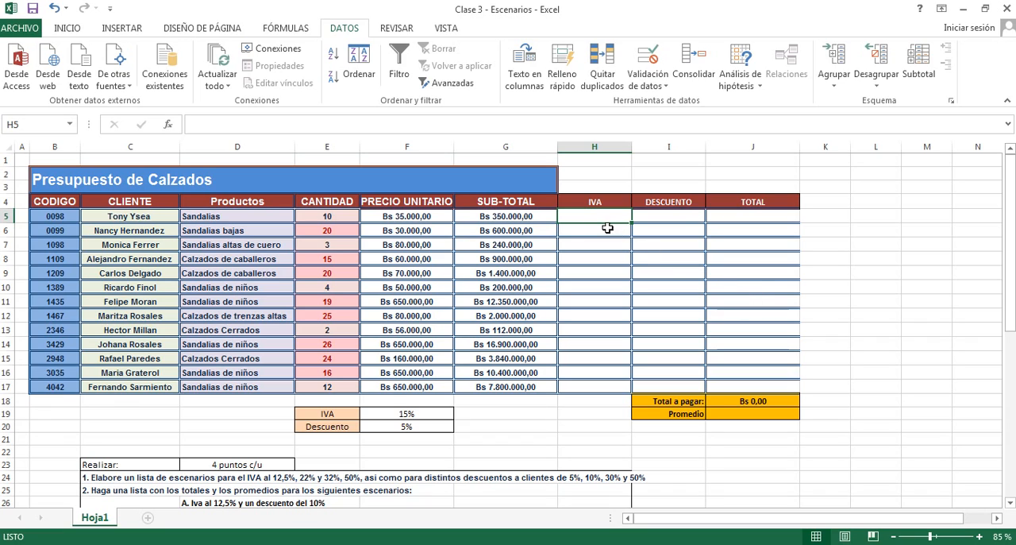
{"action": "left_click", "coordinate": [283, 123]}
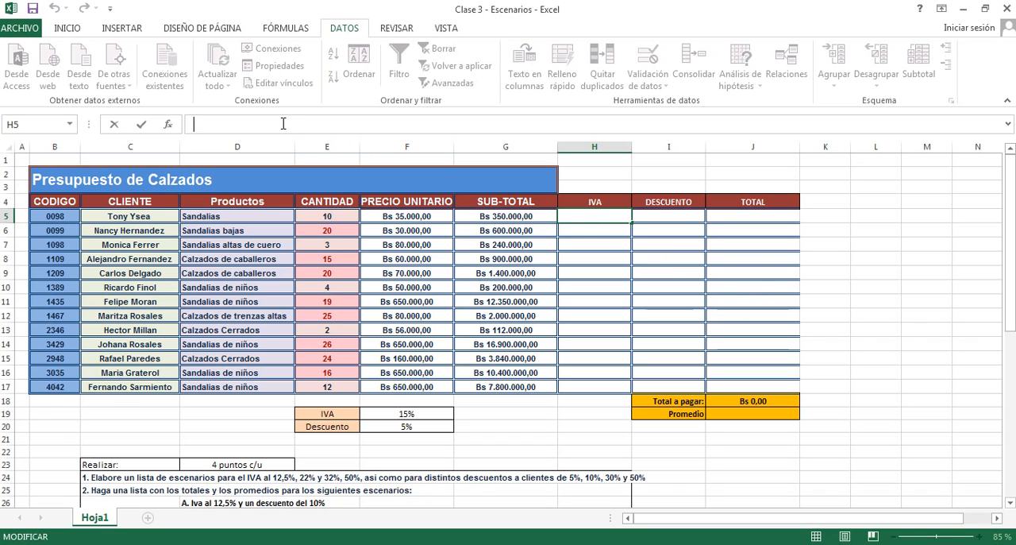
{"action": "type", "text": "=("}
{"action": "left_click", "coordinate": [491, 216]}
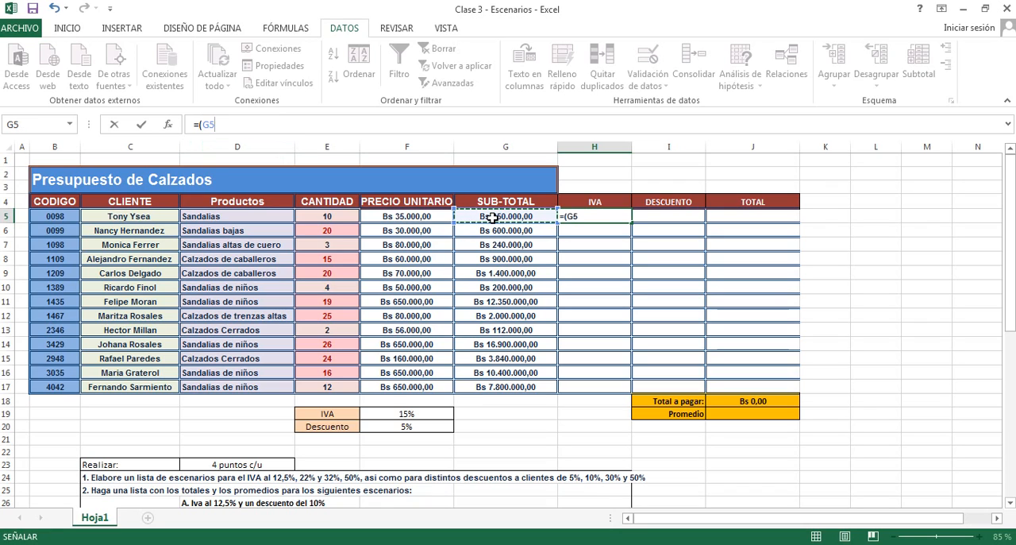
{"action": "type", "text": "*"}
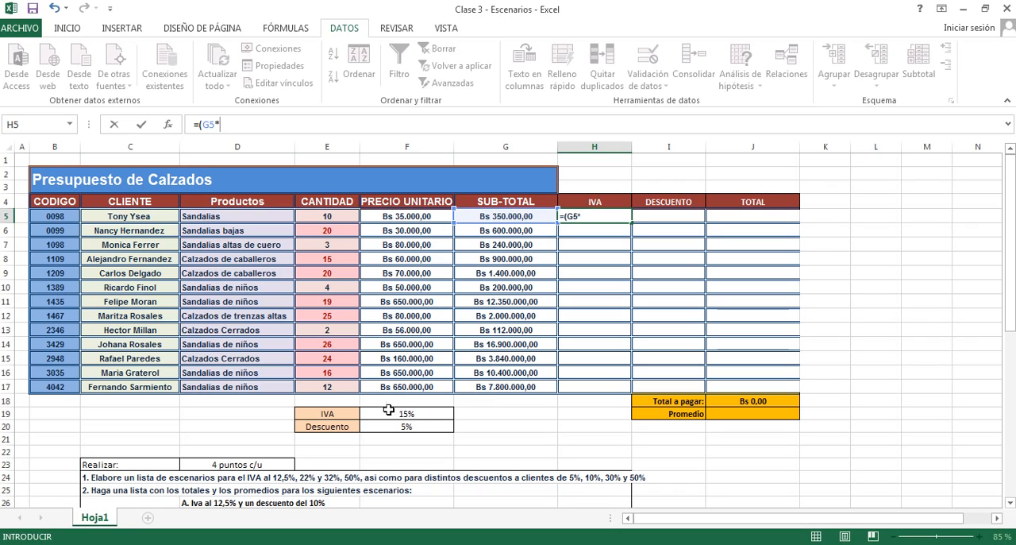
{"action": "left_click", "coordinate": [399, 411]}
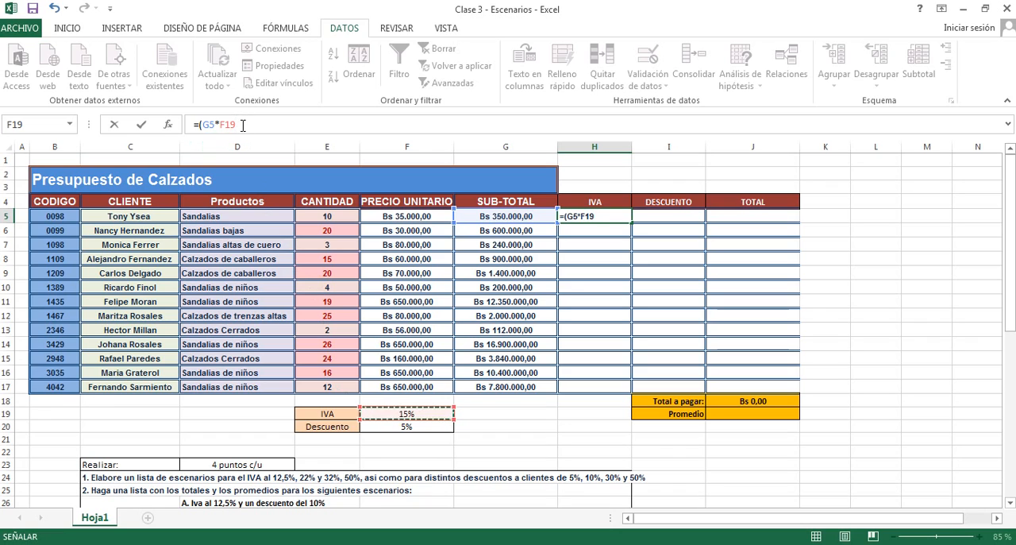
{"action": "type", "text": ")"}
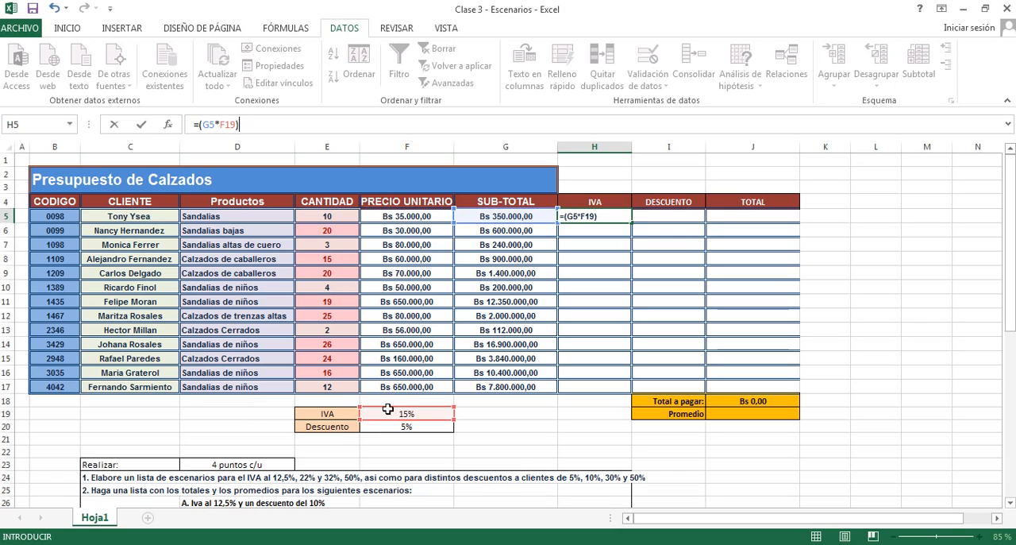
- Make the rate reference absolute so that H5 holds =(G5*$F$19), and commit the formula
{"action": "left_click", "coordinate": [230, 124]}
{"action": "key", "text": "F4"}
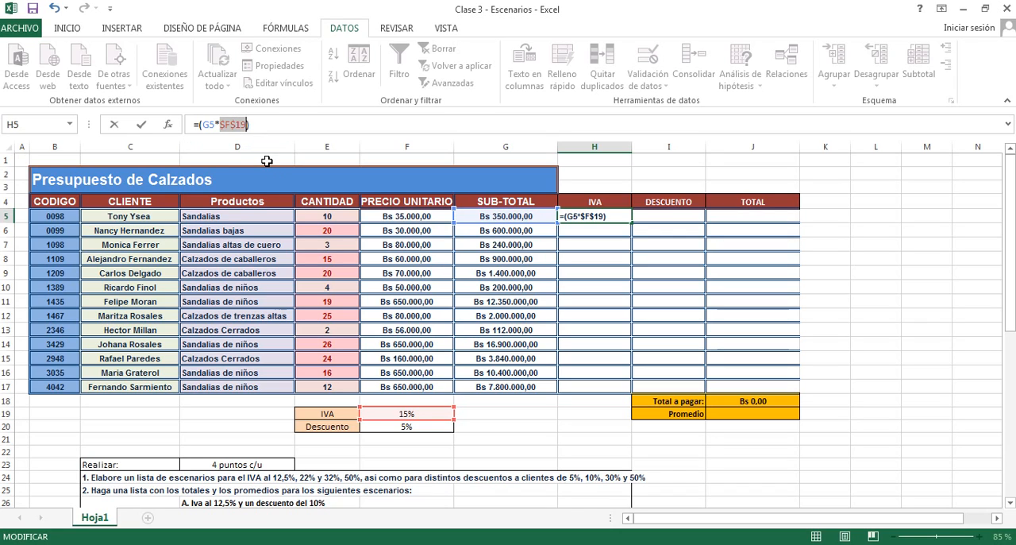
{"action": "key", "text": "F4"}
{"action": "key", "text": "F4"}
{"action": "key", "text": "F4"}
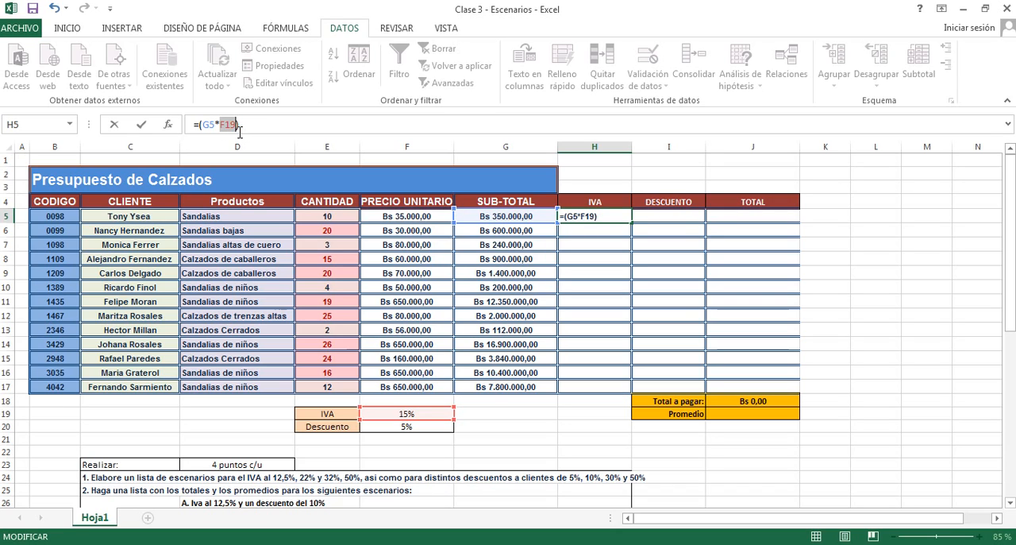
{"action": "key", "text": "F4"}
{"action": "key", "text": "F4"}
{"action": "key", "text": "F4"}
{"action": "key", "text": "F4"}
{"action": "key", "text": "F4"}
{"action": "key", "text": "Return"}
- Enter =(G5+H5)*$F$20 in cell I5 for the discount, and check the formulas in H5 and I5
{"action": "left_click", "coordinate": [653, 215]}
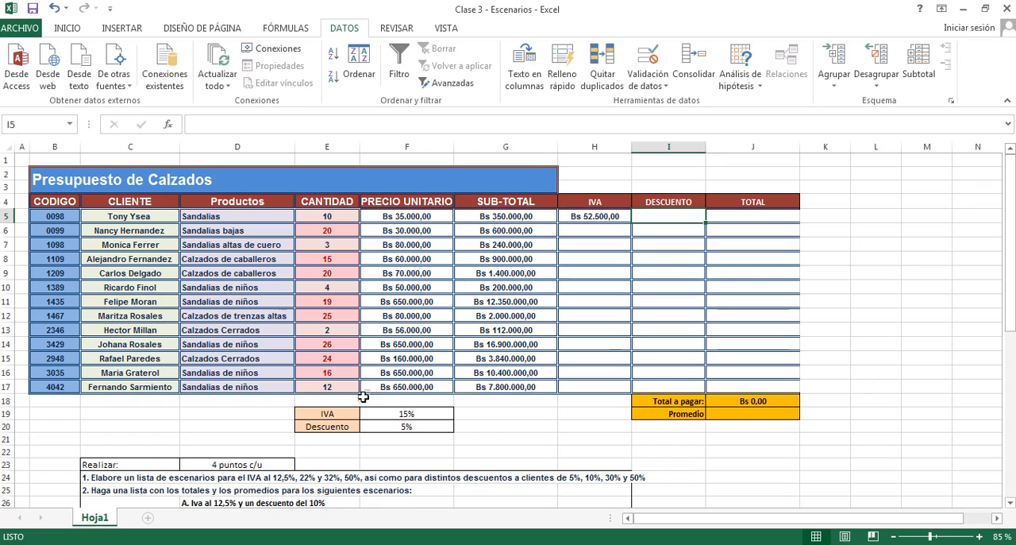
{"action": "scroll", "coordinate": [108, 429], "scroll_direction": "down", "scroll_amount": 2}
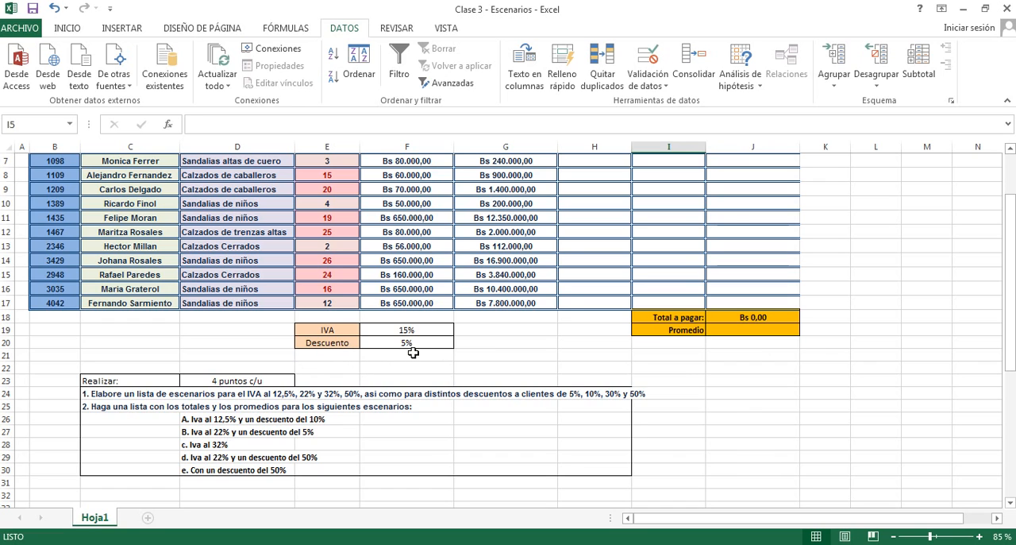
{"action": "scroll", "coordinate": [465, 350], "scroll_direction": "up", "scroll_amount": 2}
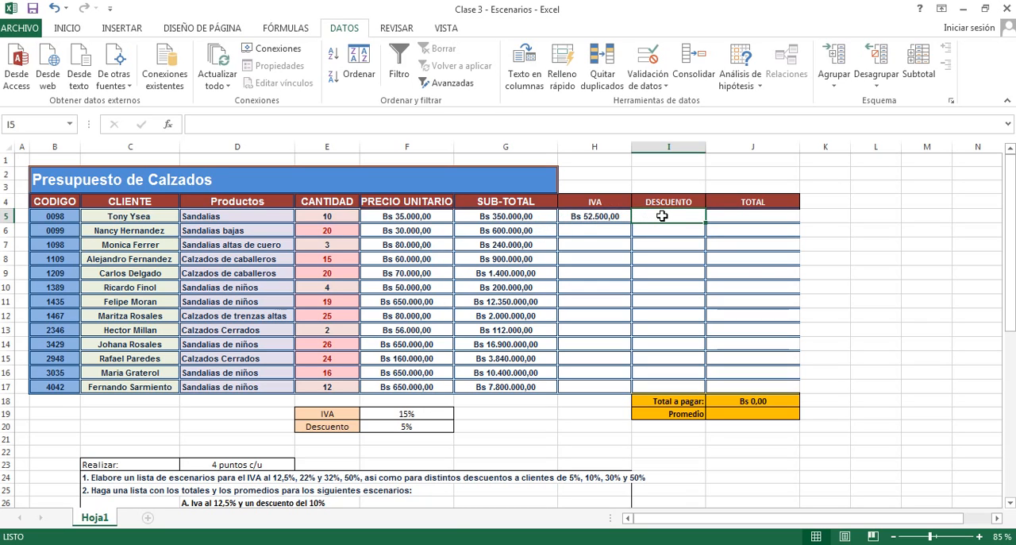
{"action": "left_click", "coordinate": [302, 123]}
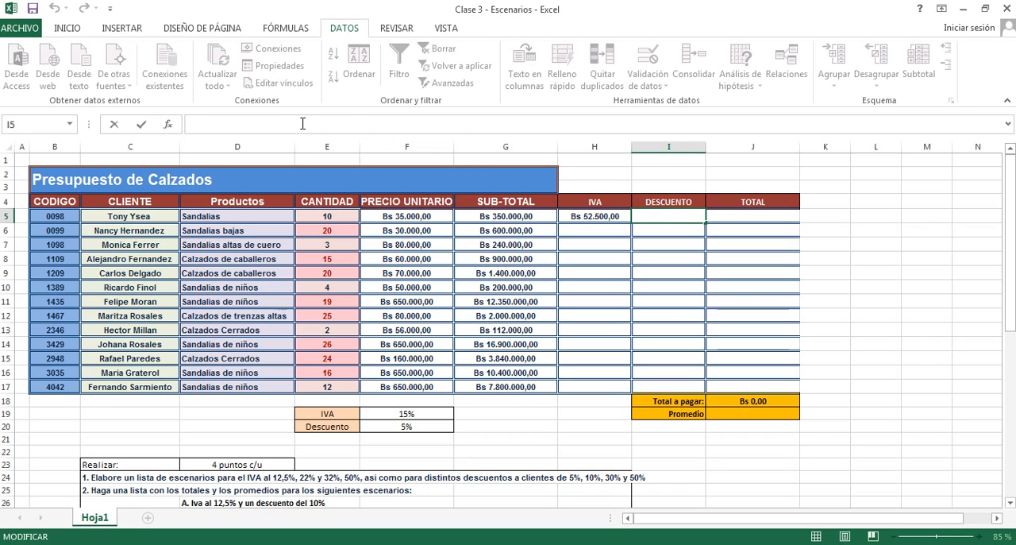
{"action": "type", "text": "=("}
{"action": "left_click", "coordinate": [495, 218]}
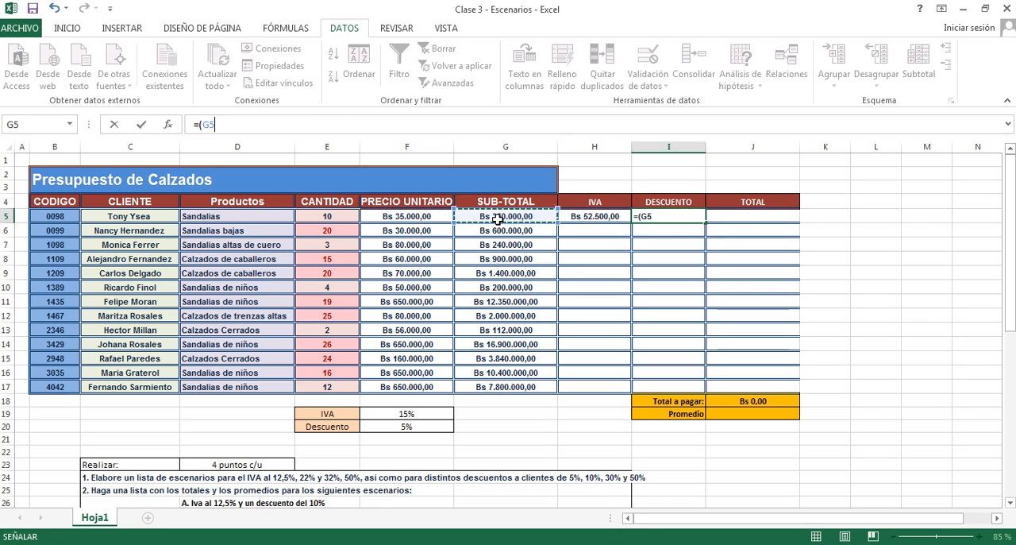
{"action": "type", "text": "+"}
{"action": "left_click", "coordinate": [600, 215]}
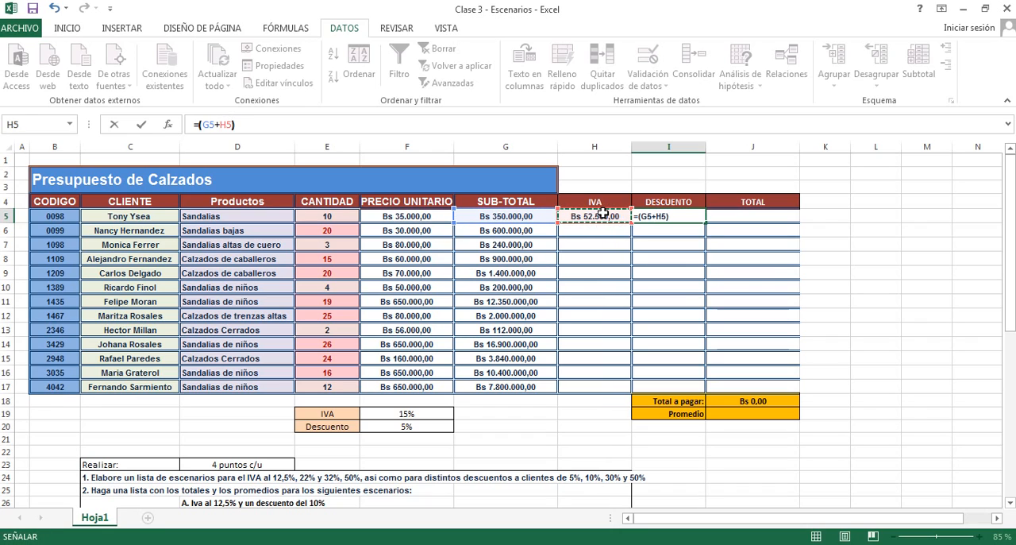
{"action": "type", "text": ")"}
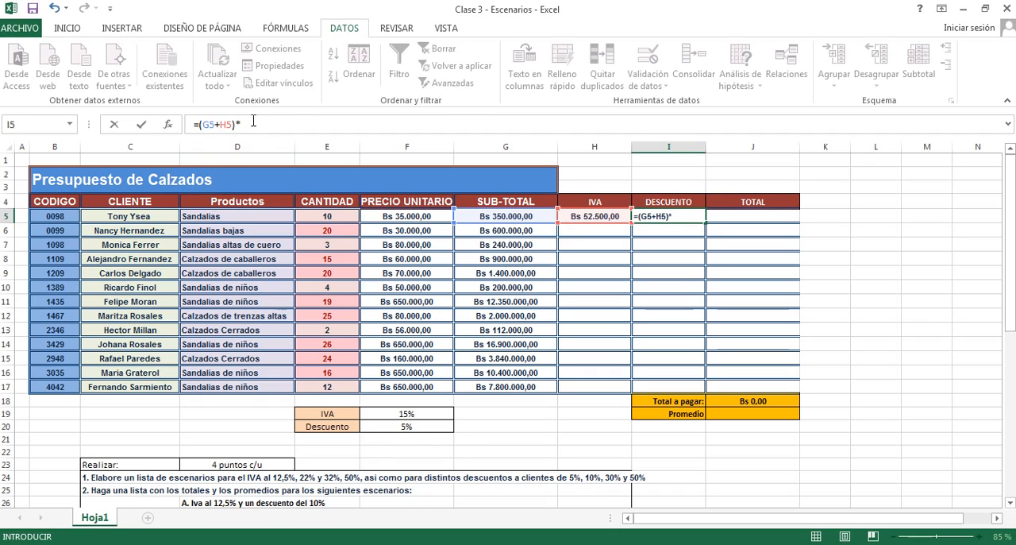
{"action": "left_click", "coordinate": [405, 428]}
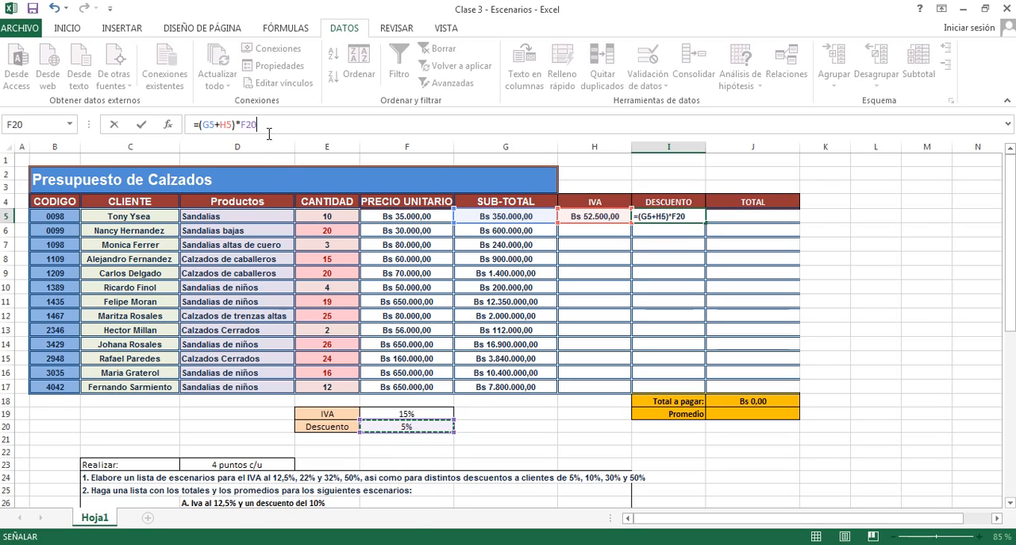
{"action": "key", "text": "F4"}
{"action": "key", "text": "Return"}
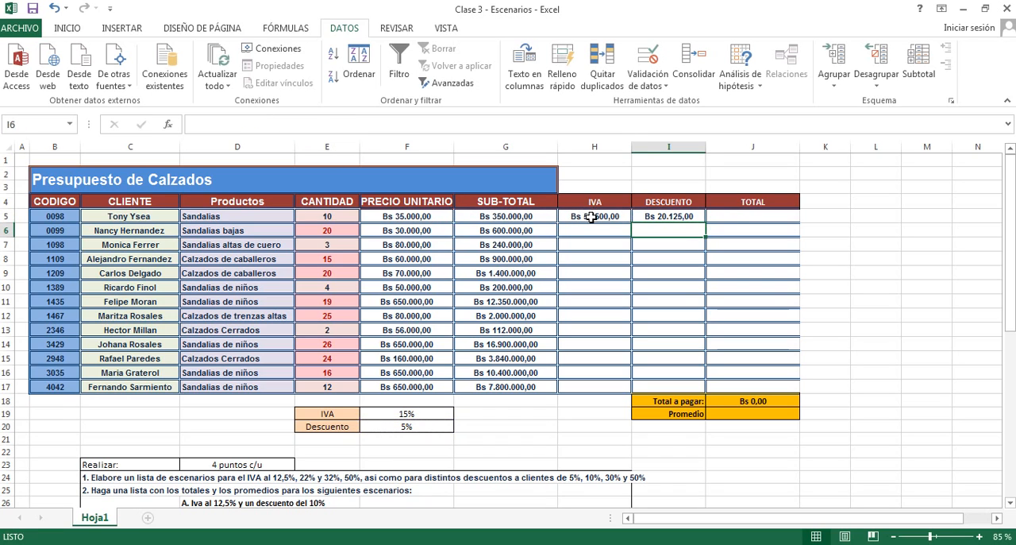
{"action": "left_click", "coordinate": [590, 217]}
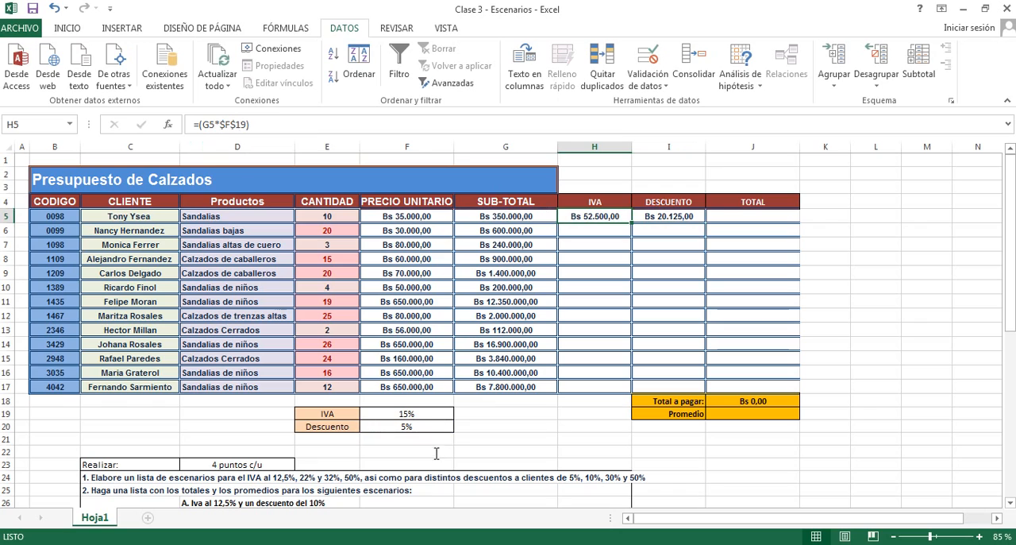
{"action": "left_click", "coordinate": [683, 216]}
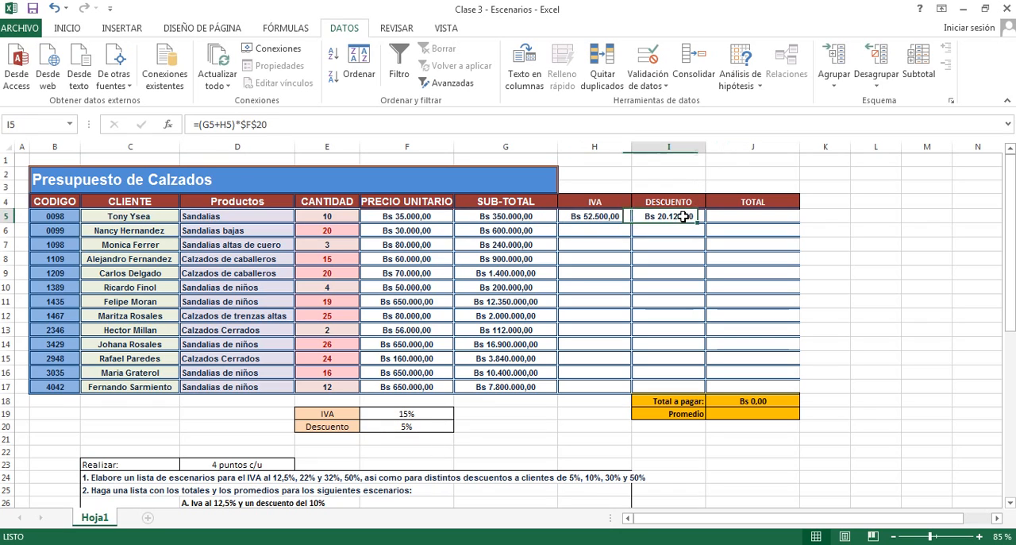
- Enter the formula =(G5+H5)-I5 in cell J5 to calculate the row's total
{"action": "left_click", "coordinate": [747, 214]}
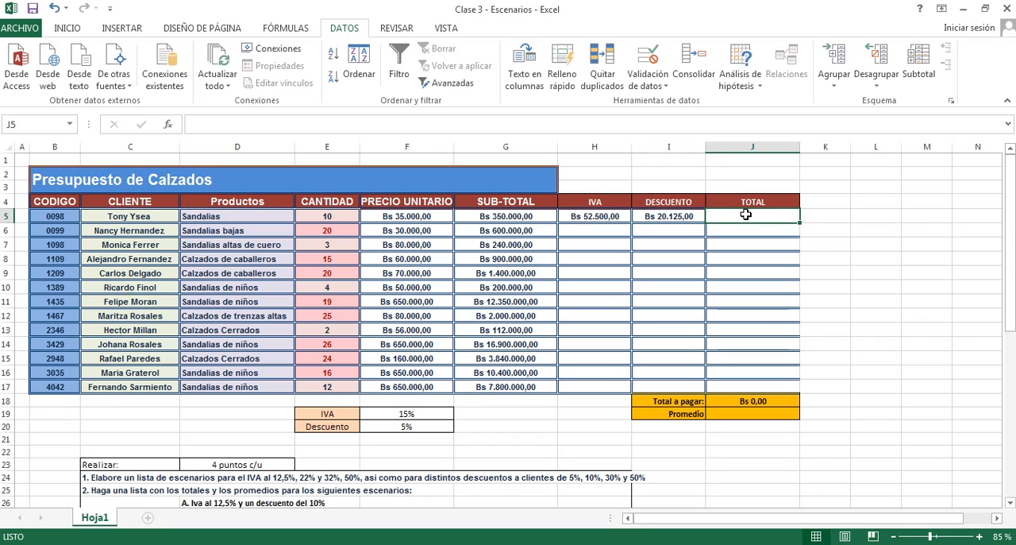
{"action": "type", "text": "="}
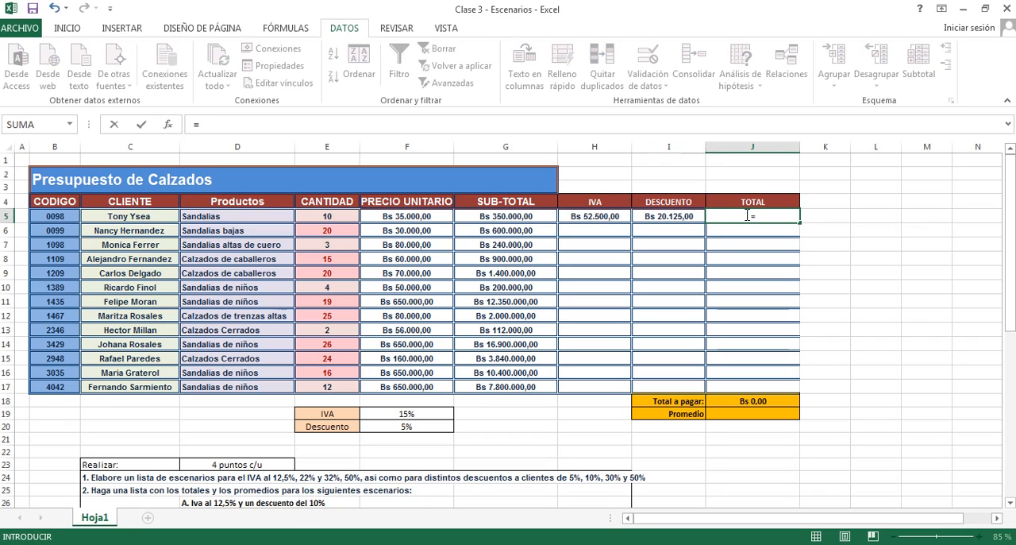
{"action": "type", "text": "("}
{"action": "left_click", "coordinate": [506, 220]}
{"action": "type", "text": "+"}
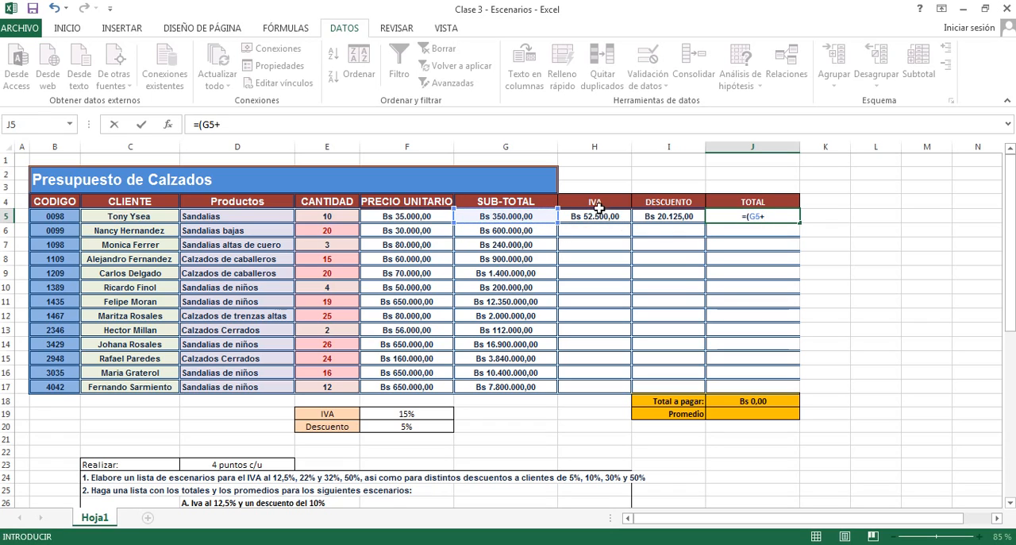
{"action": "left_click", "coordinate": [589, 216]}
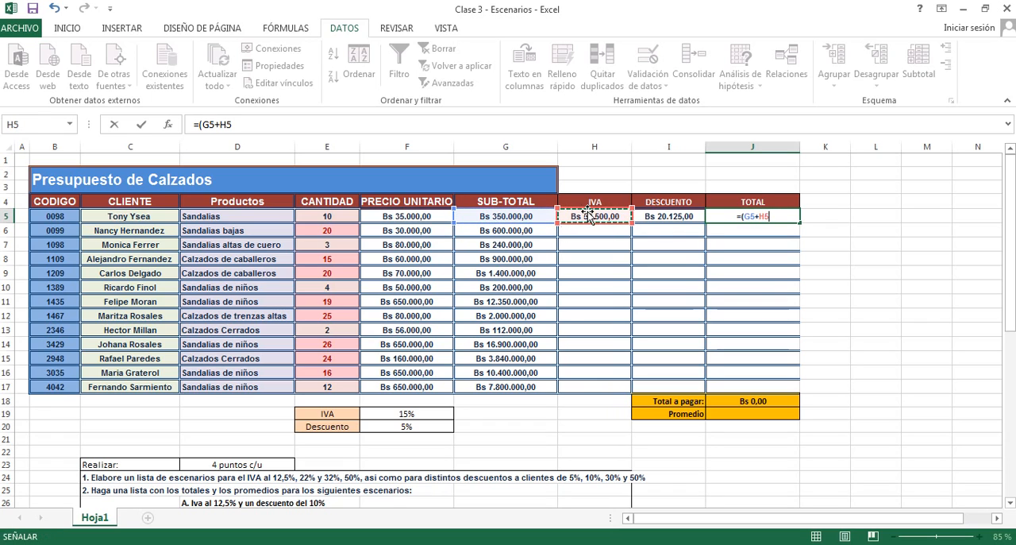
{"action": "type", "text": ")-"}
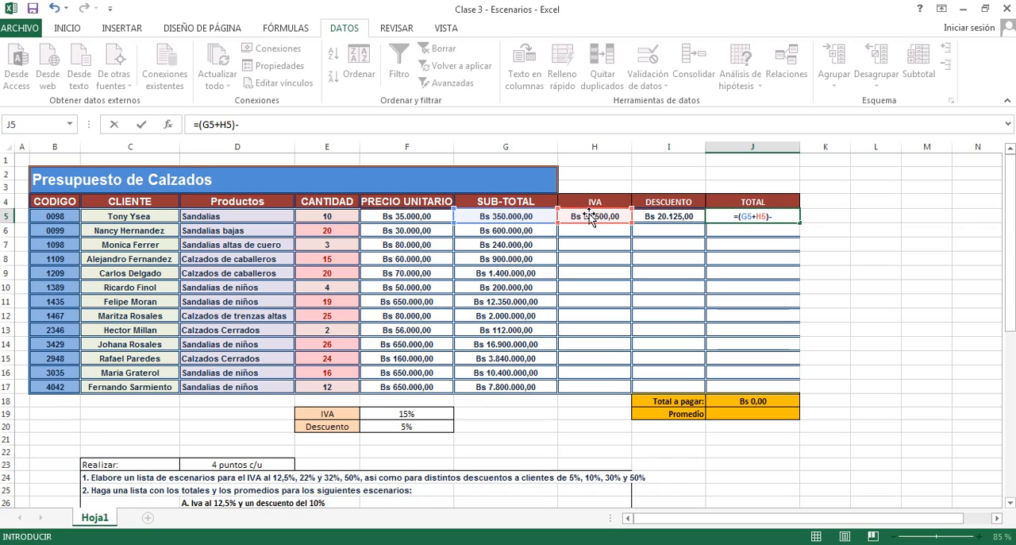
{"action": "left_click", "coordinate": [651, 221]}
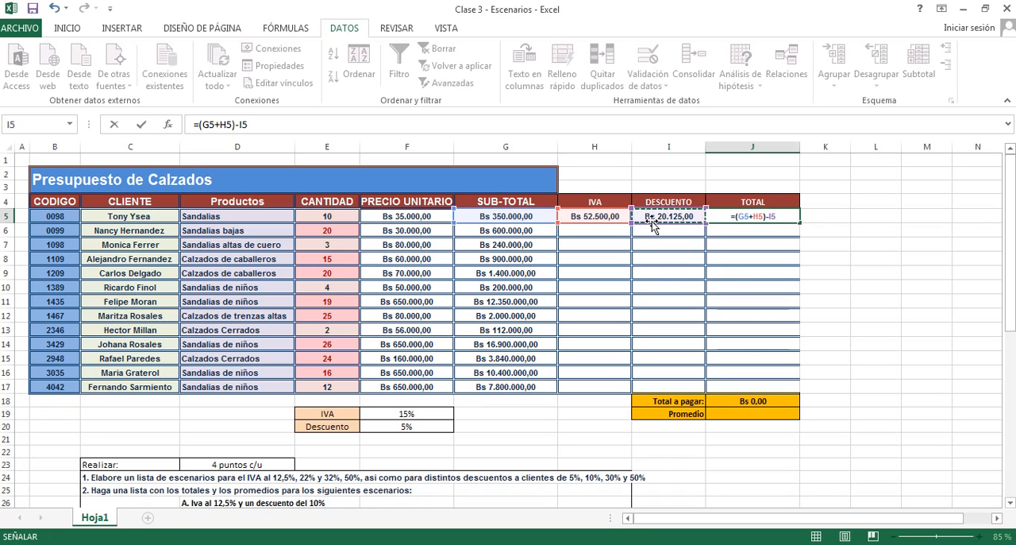
{"action": "key", "text": "Return"}
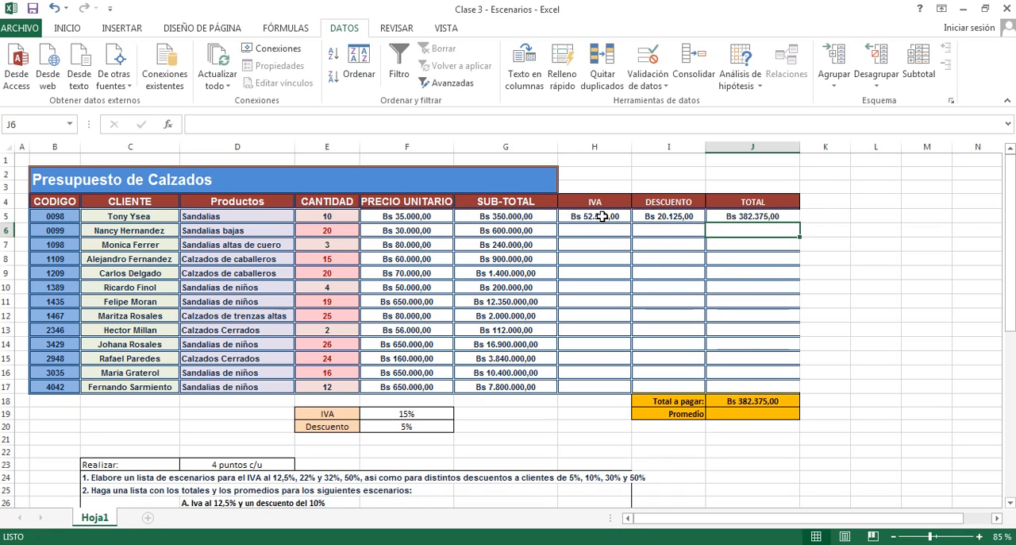
- Fill the IVA, discount and total formulas of H5:J5 down to row 17, and check the H5 formula against rate cell F19
{"action": "left_click_drag", "start_coordinate": [603, 216], "coordinate": [807, 405]}
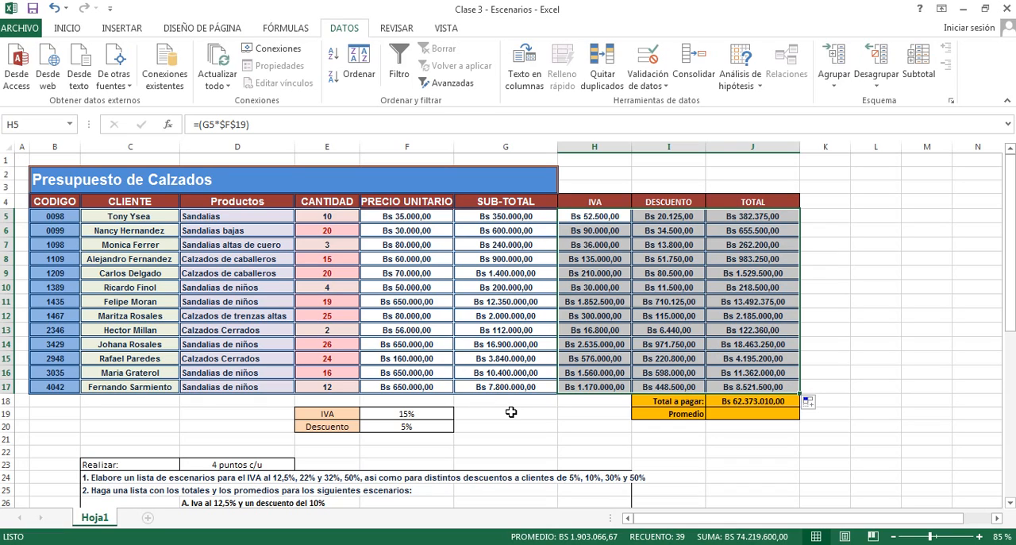
{"action": "left_click", "coordinate": [403, 414]}
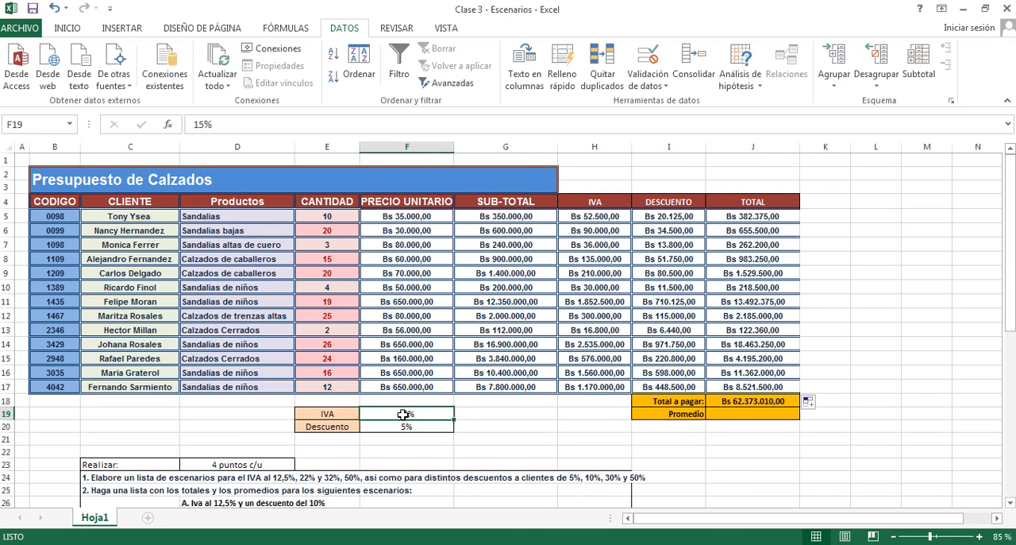
{"action": "left_click", "coordinate": [594, 215]}
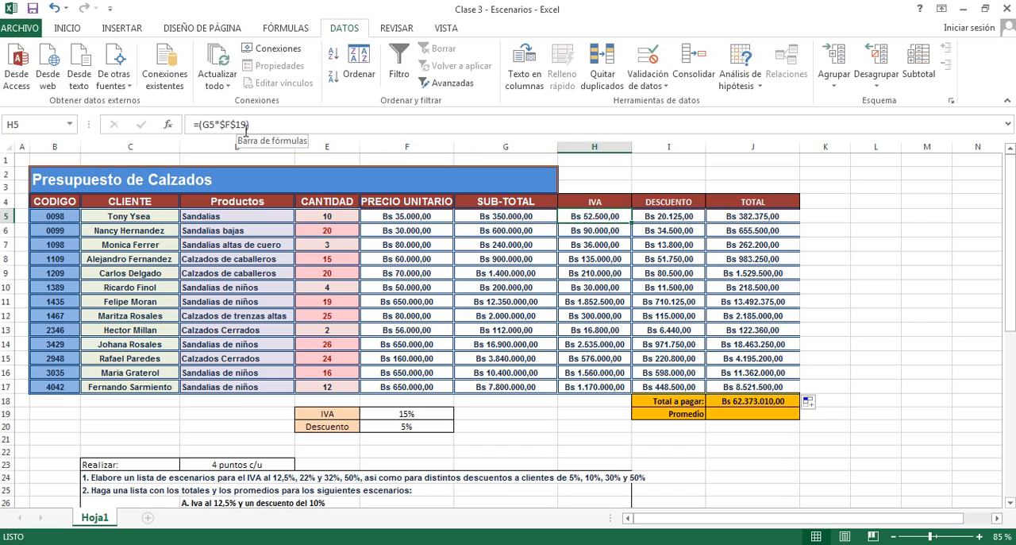
{"action": "left_click", "coordinate": [525, 441]}
- Test the IVA rate in cell F19 with 30% and with 100%
{"action": "left_click", "coordinate": [411, 413]}
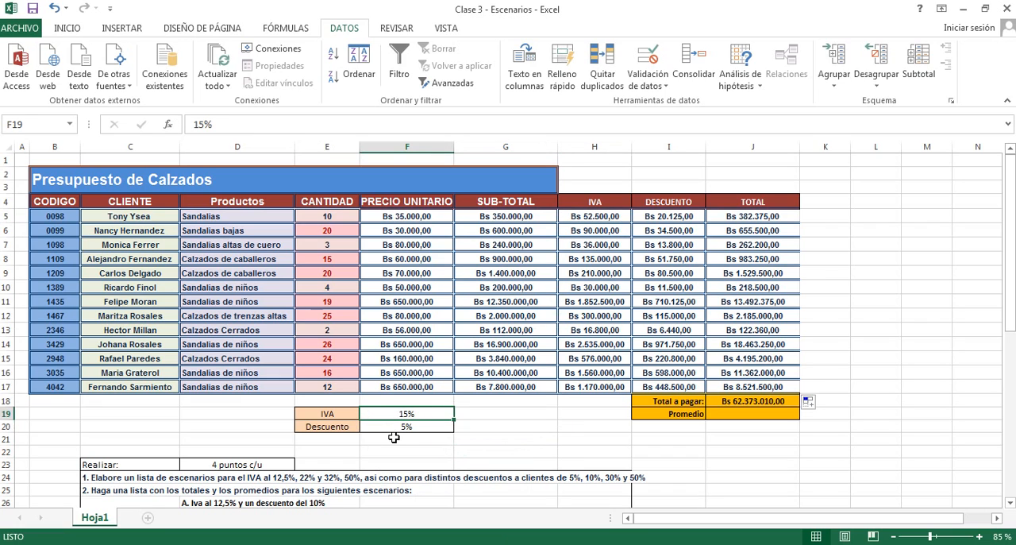
{"action": "type", "text": "30"}
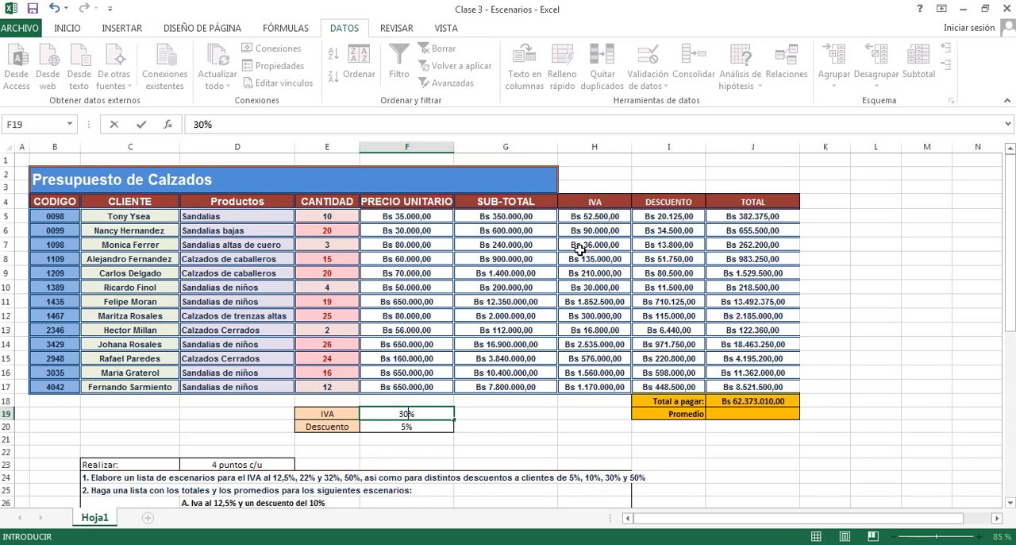
{"action": "key", "text": "Return"}
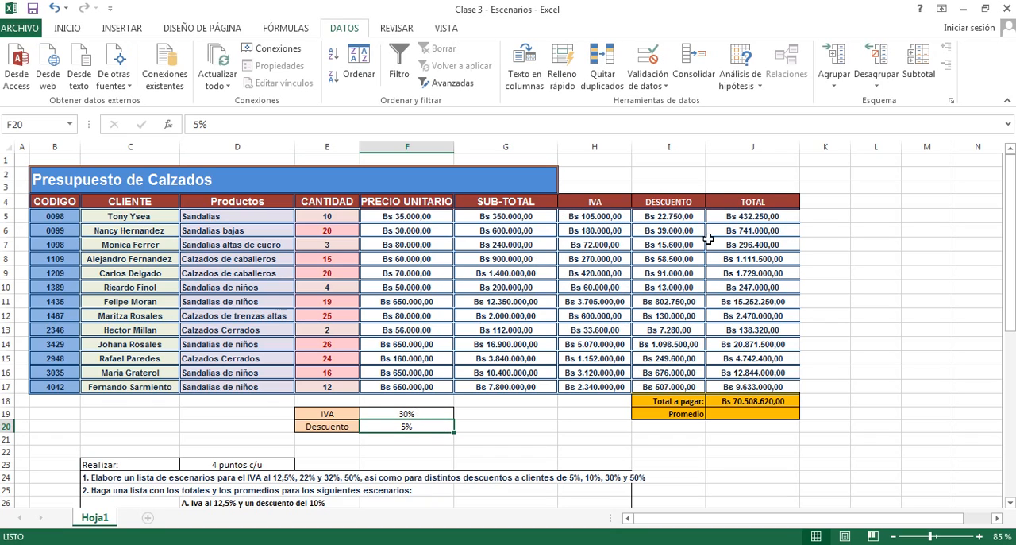
{"action": "left_click", "coordinate": [416, 413]}
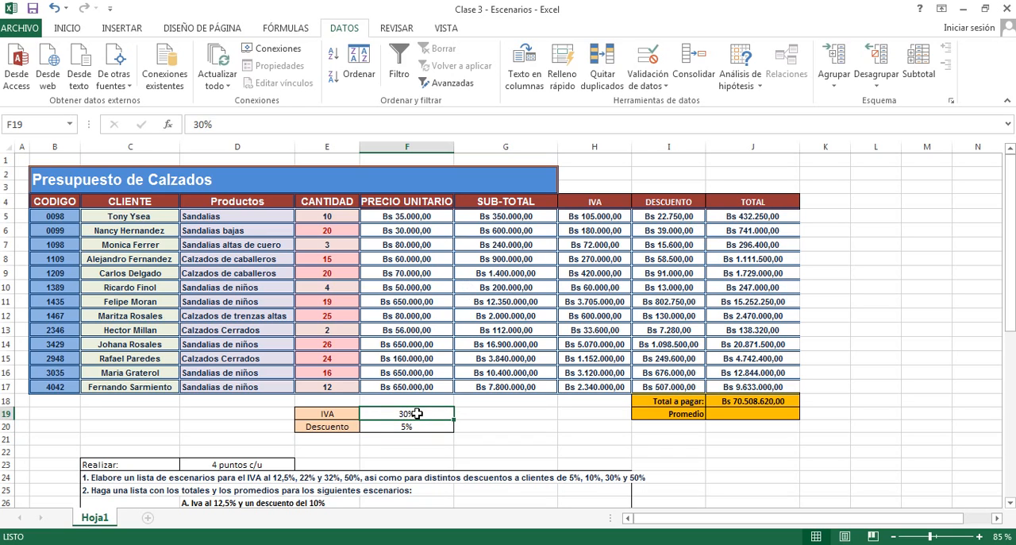
{"action": "type", "text": "100"}
{"action": "key", "text": "Return"}
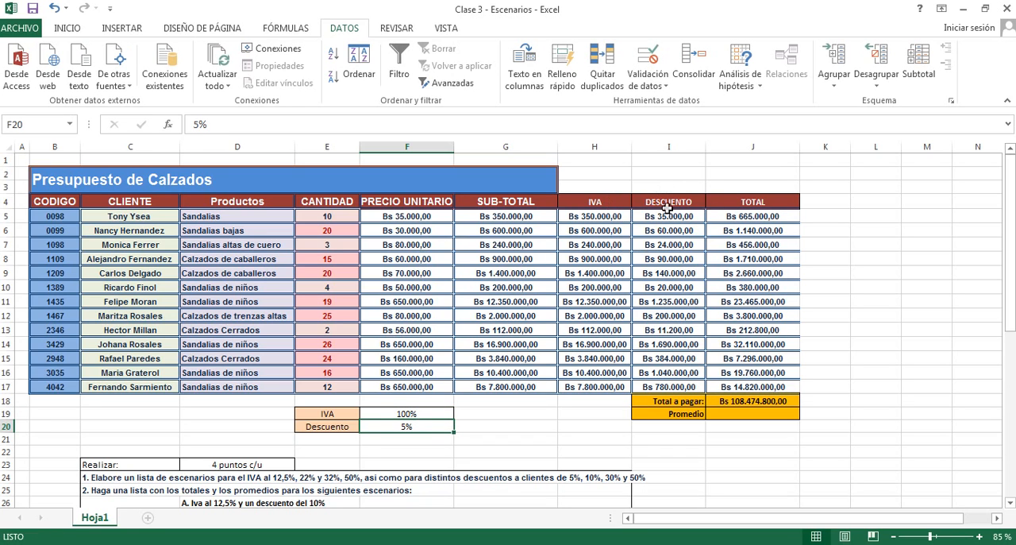
- Set the IVA rate in cell F19 to 12%
{"action": "left_click", "coordinate": [399, 416]}
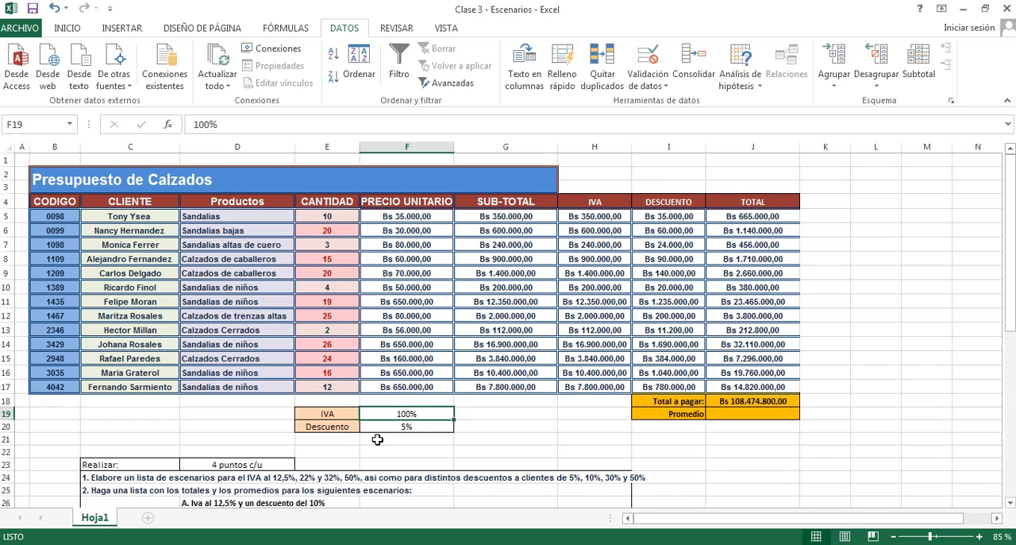
{"action": "type", "text": "12"}
{"action": "key", "text": "Return"}
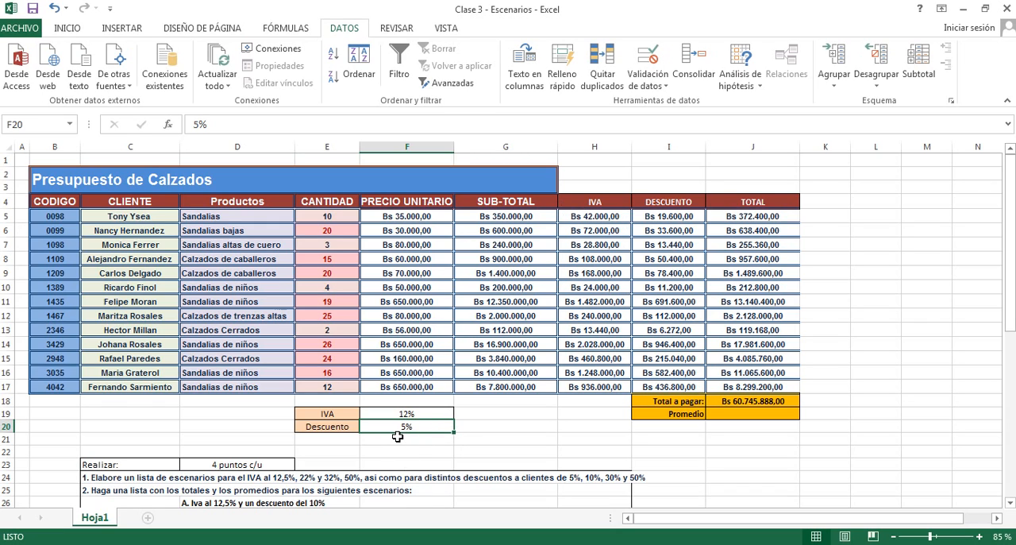
- Test the discount rate in cell F20 with 25%, 50% and 100%
{"action": "type", "text": "25"}
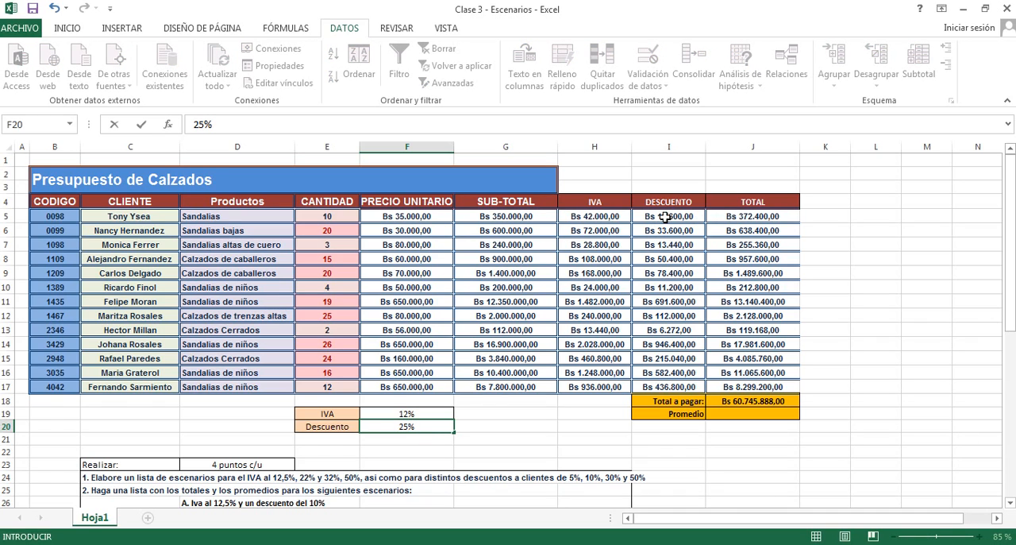
{"action": "key", "text": "Return"}
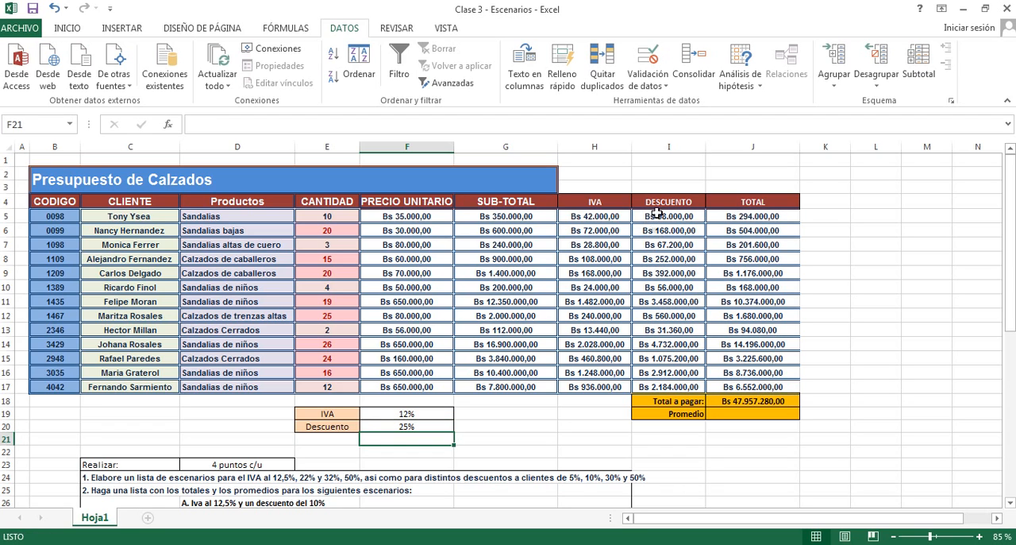
{"action": "left_click", "coordinate": [389, 427]}
{"action": "type", "text": "50"}
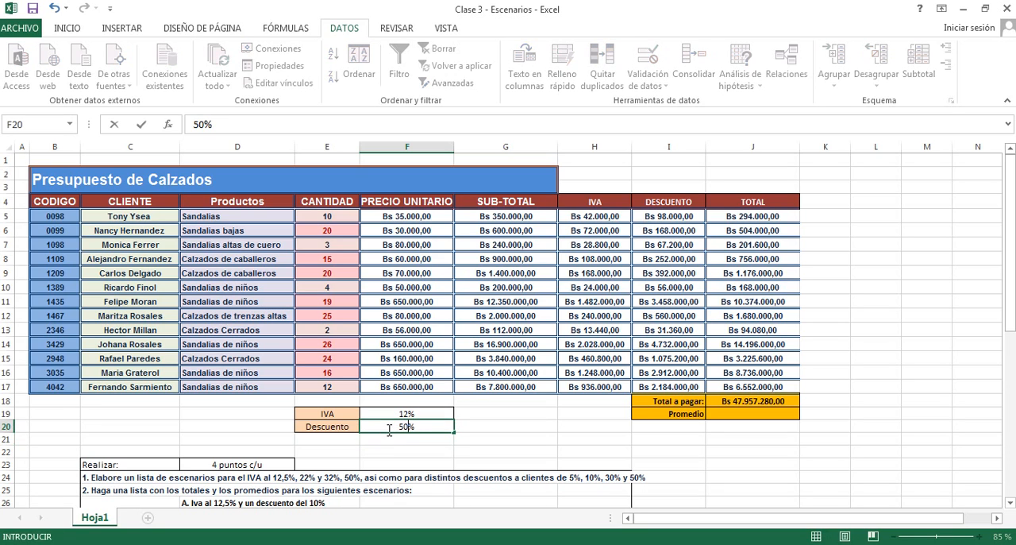
{"action": "key", "text": "Return"}
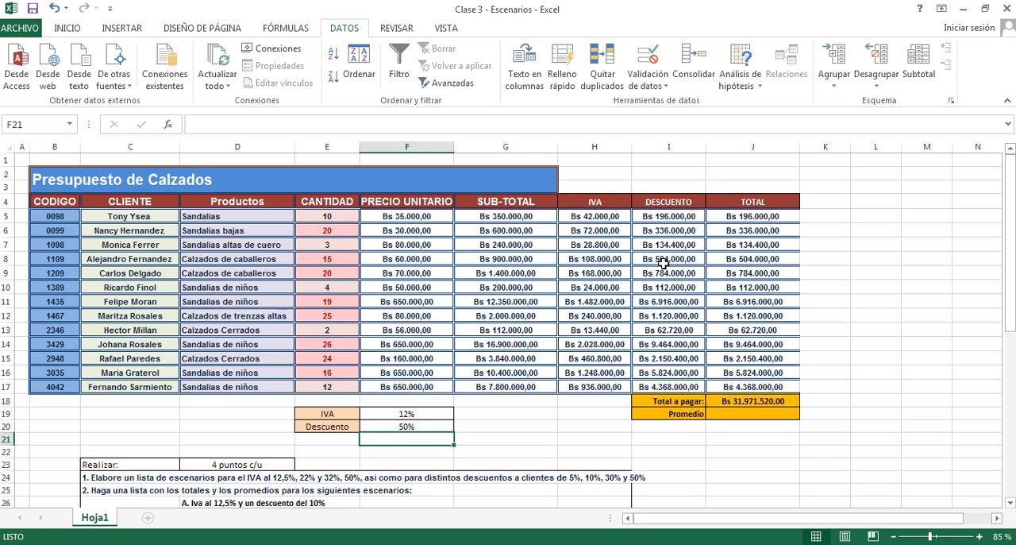
{"action": "left_click", "coordinate": [409, 426]}
{"action": "type", "text": "100"}
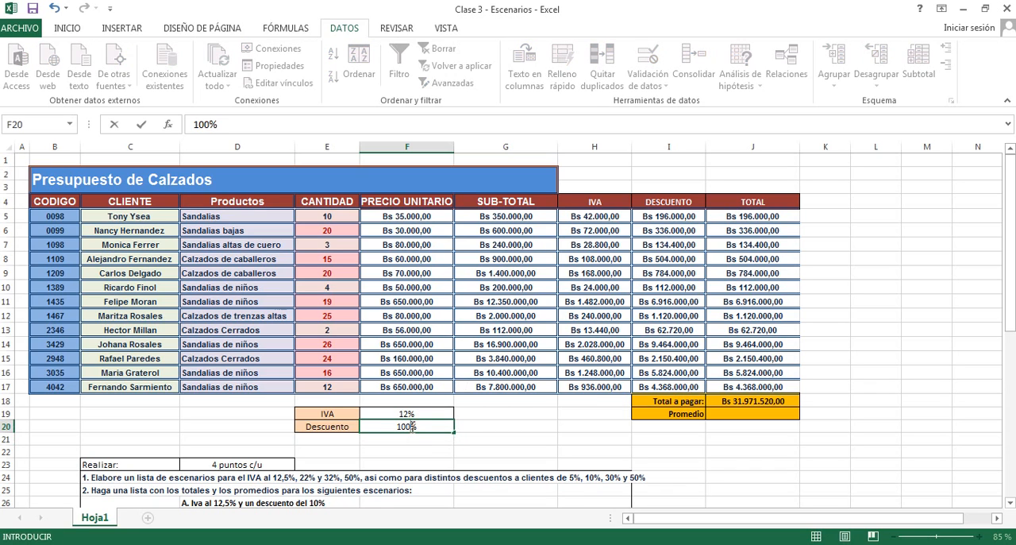
{"action": "key", "text": "Return"}
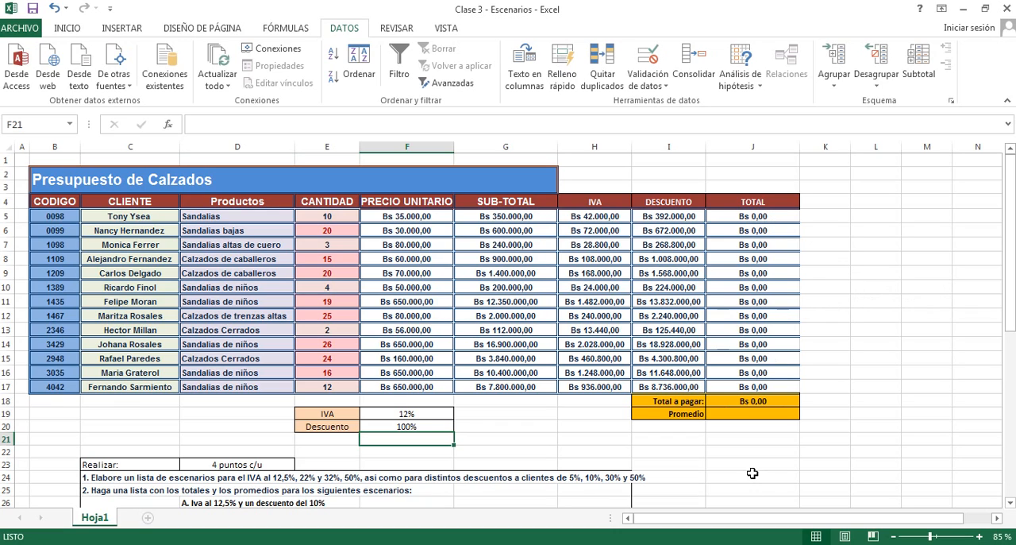
- Set the discount rate in cell F20 to 25%
{"action": "left_click", "coordinate": [399, 427]}
{"action": "type", "text": "25"}
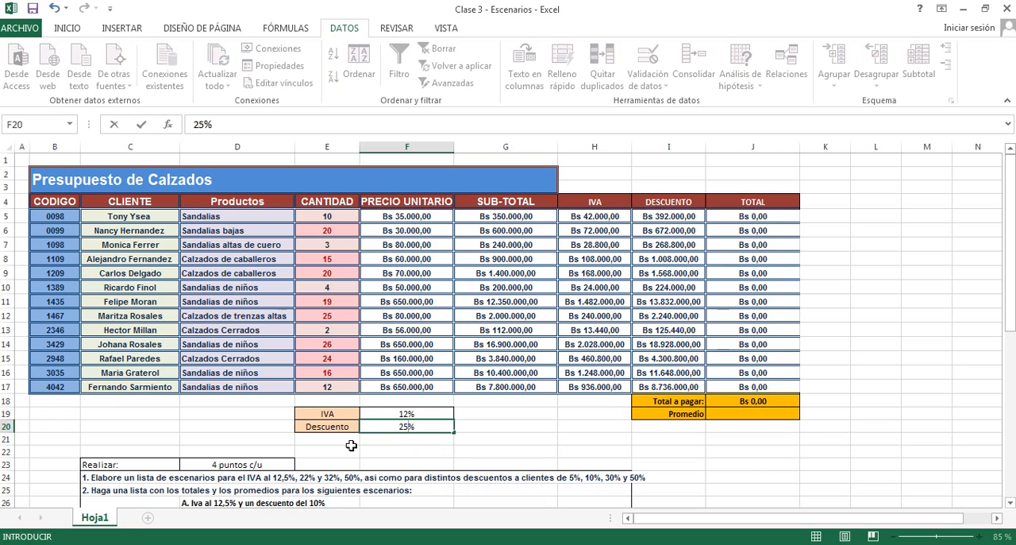
{"action": "key", "text": "Return"}
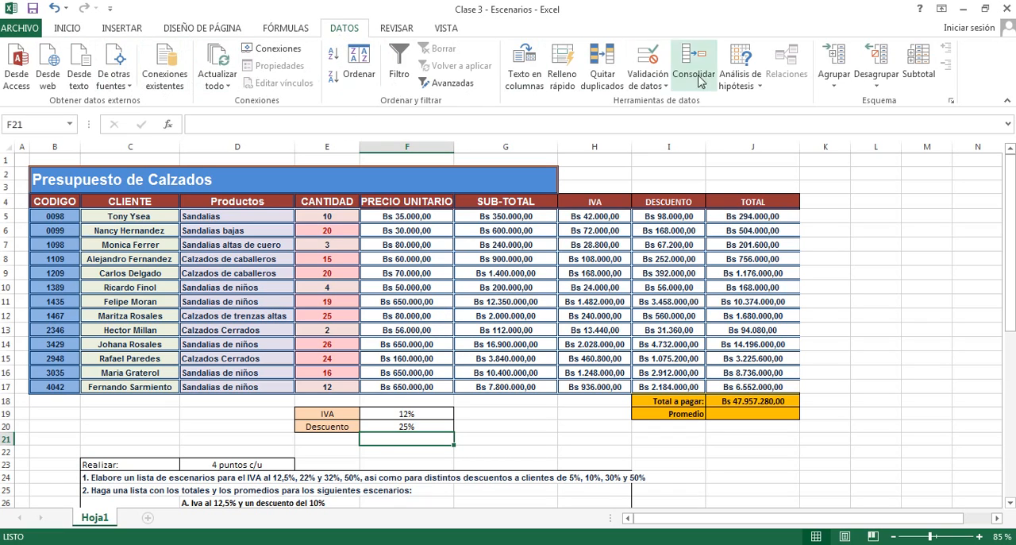
{"action": "left_click", "coordinate": [760, 93]}
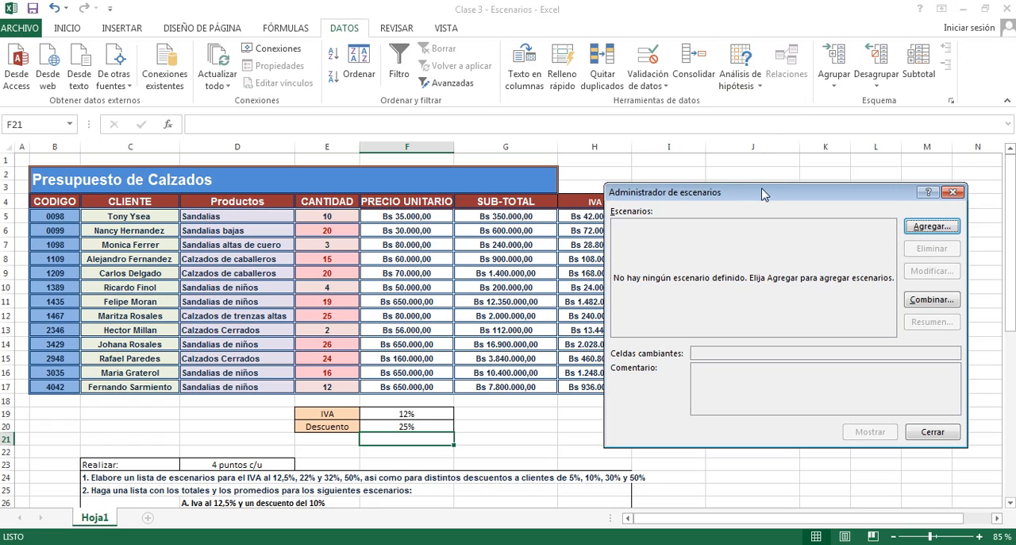
{"action": "left_click_drag", "start_coordinate": [761, 189], "coordinate": [299, 124]}
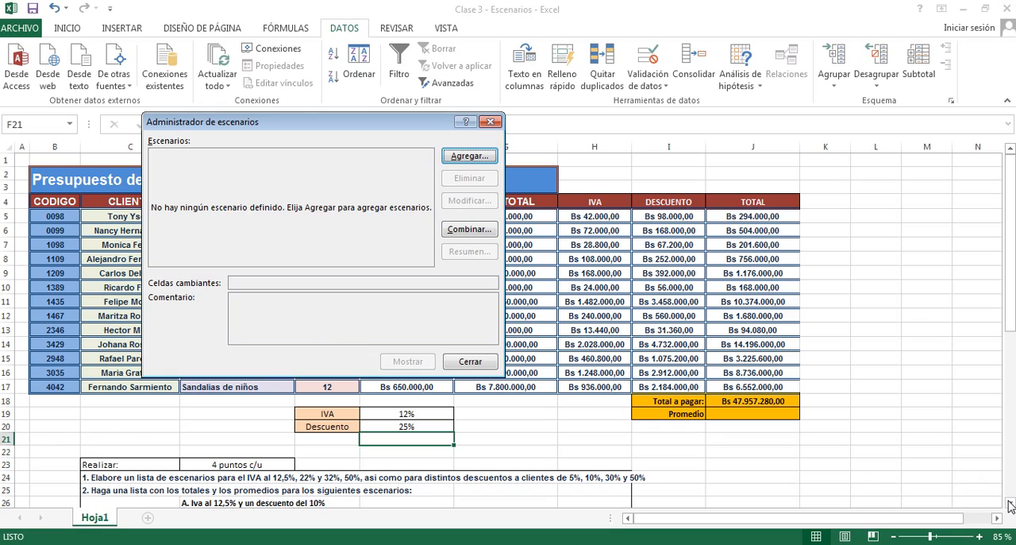
{"action": "left_click", "coordinate": [459, 362]}
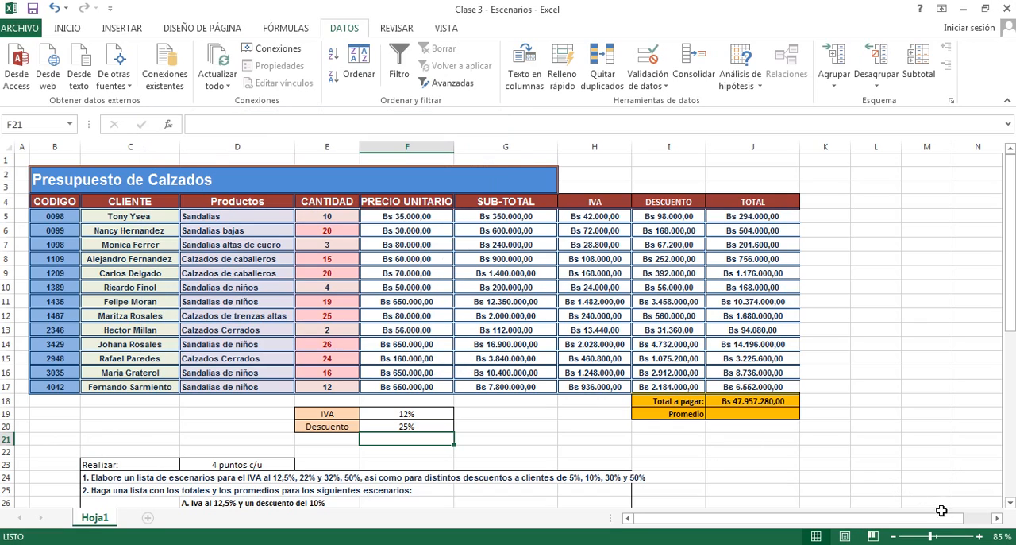
- Select cell D26, which holds exercise item A, and open the Scenario Manager
{"action": "left_click", "coordinate": [1011, 503]}
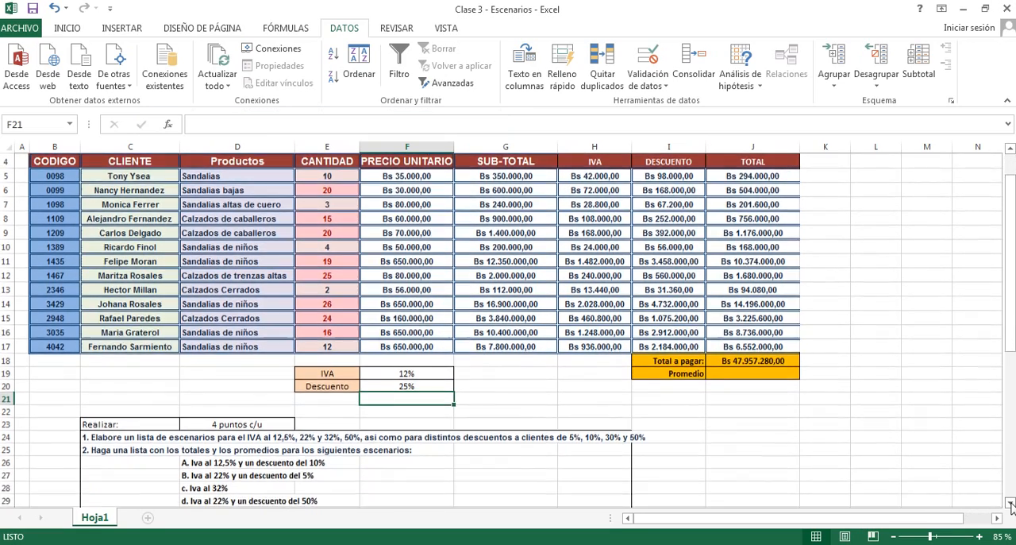
{"action": "left_click", "coordinate": [1011, 503]}
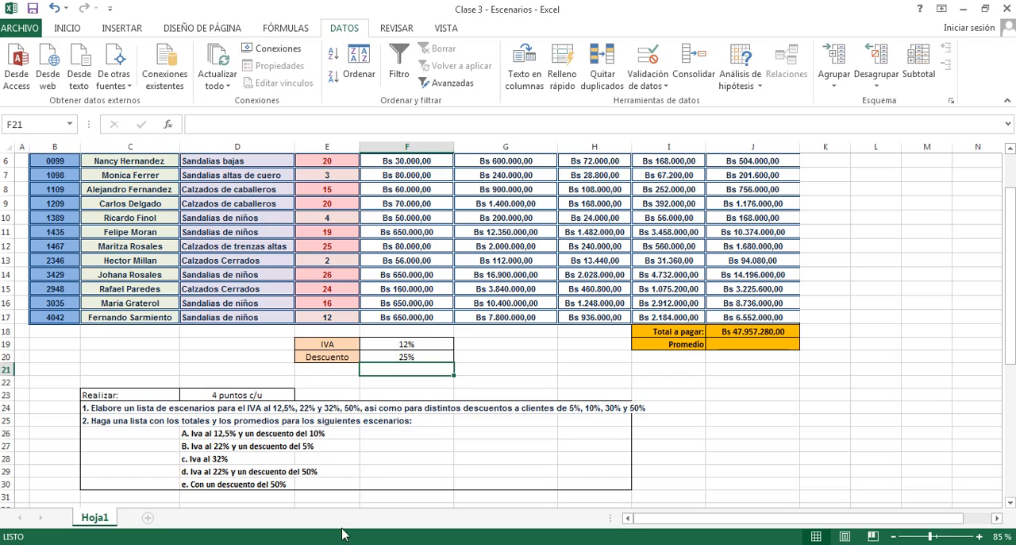
{"action": "left_click", "coordinate": [275, 367]}
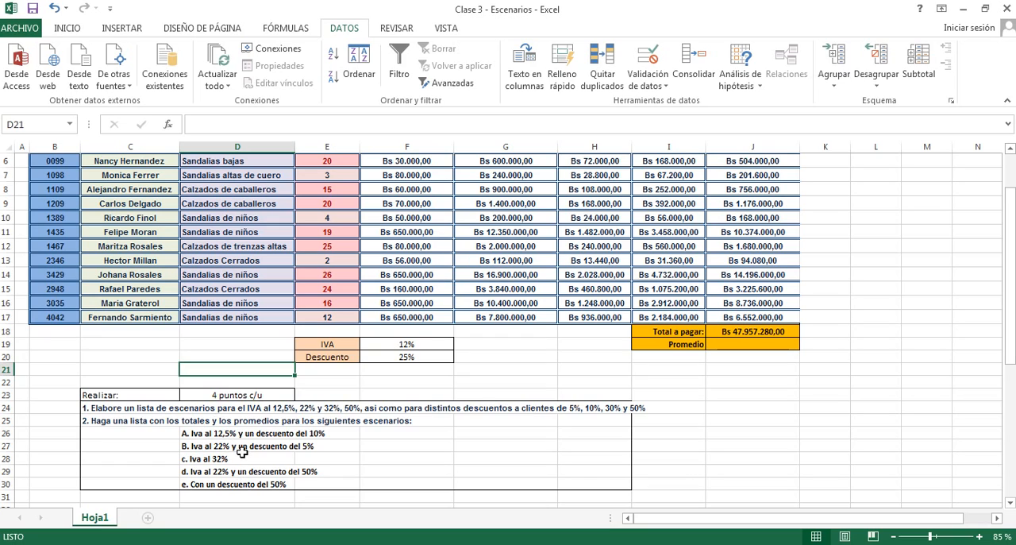
{"action": "left_click", "coordinate": [203, 436]}
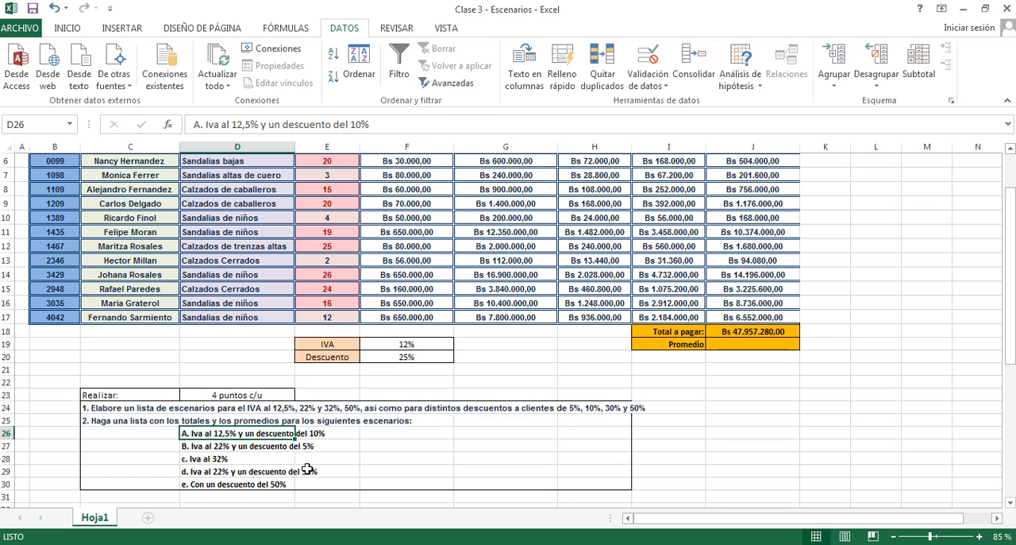
{"action": "left_click", "coordinate": [756, 82]}
{"action": "left_click", "coordinate": [758, 115]}
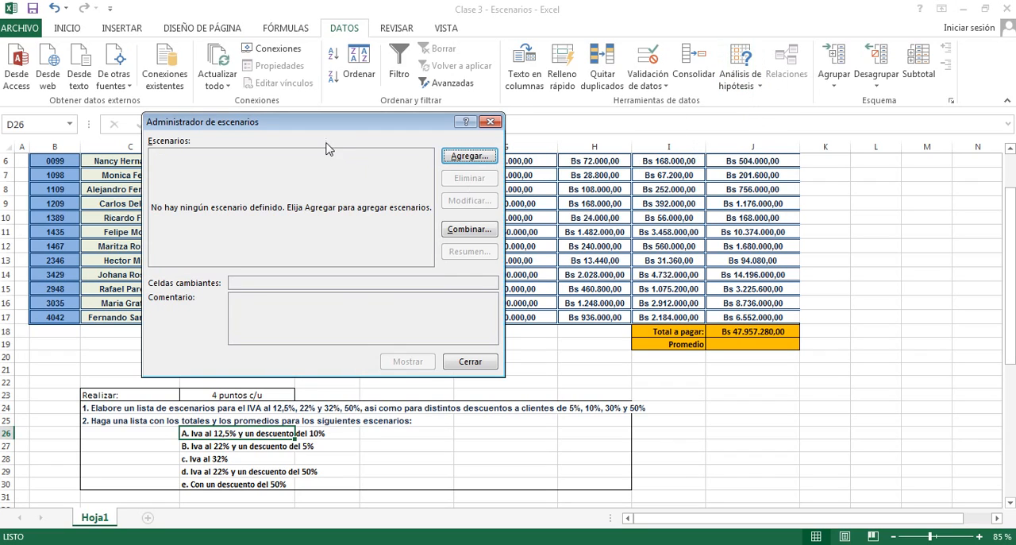
{"action": "left_click_drag", "start_coordinate": [333, 133], "coordinate": [476, 124]}
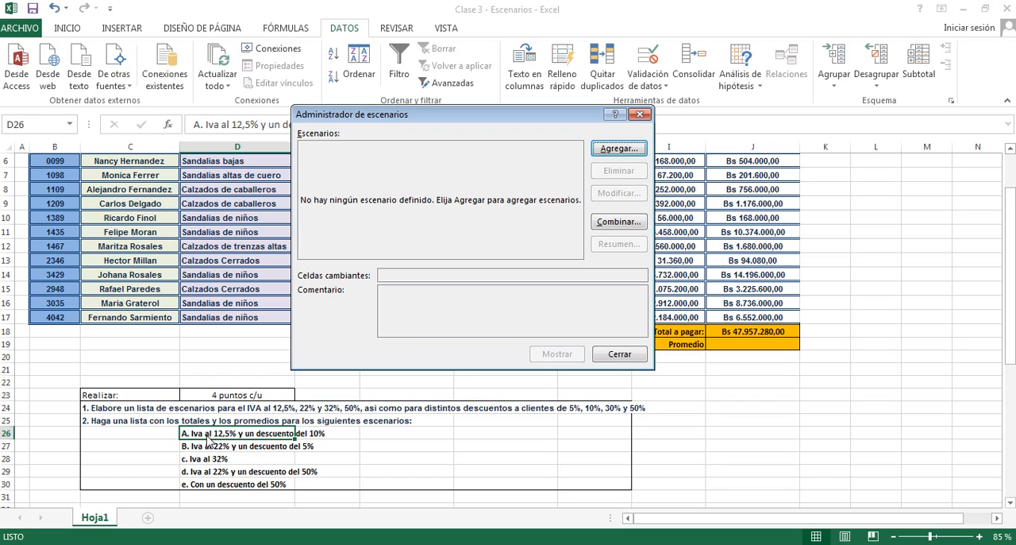
- Add a scenario named IVA AL 12.5% with the IVA rate cell F19 as its changing cell
{"action": "left_click", "coordinate": [618, 150]}
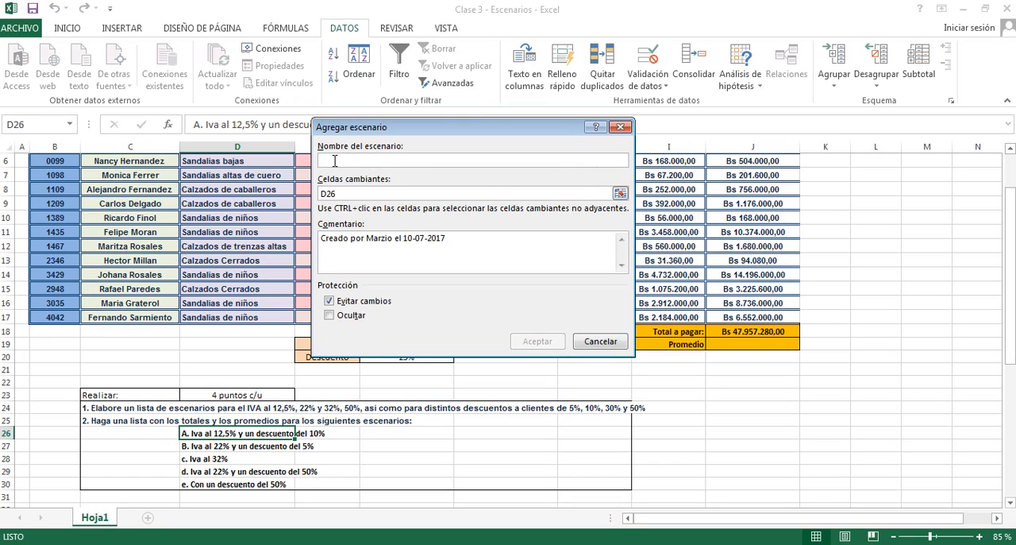
{"action": "type", "text": "A"}
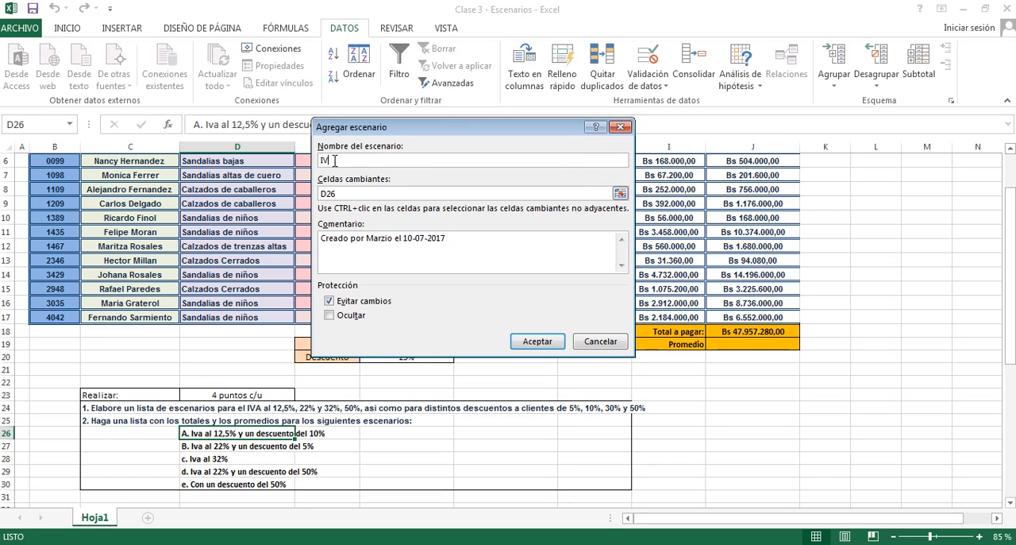
{"action": "type", "text": "VA AL 12.5%"}
{"action": "left_click_drag", "start_coordinate": [393, 133], "coordinate": [356, 77]}
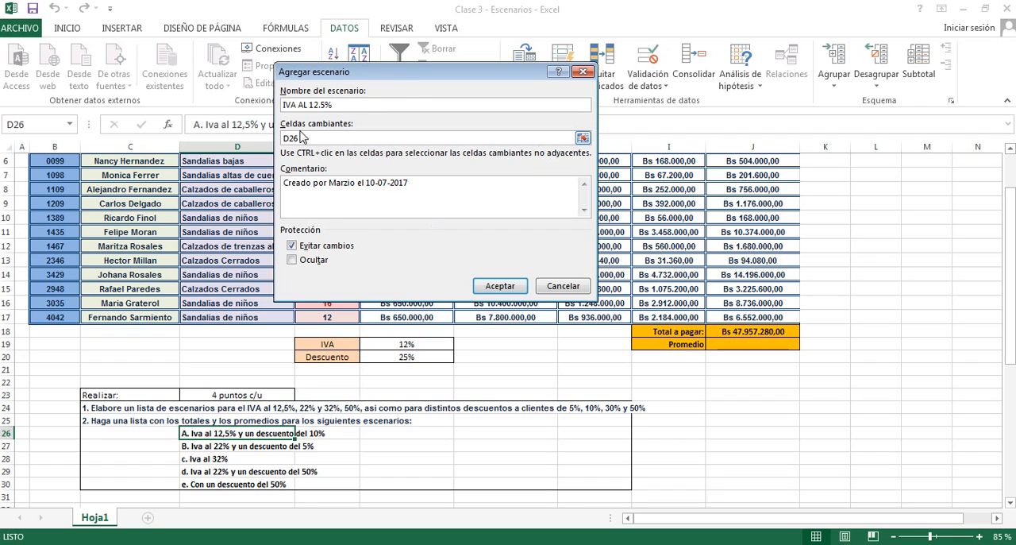
{"action": "left_click", "coordinate": [585, 140]}
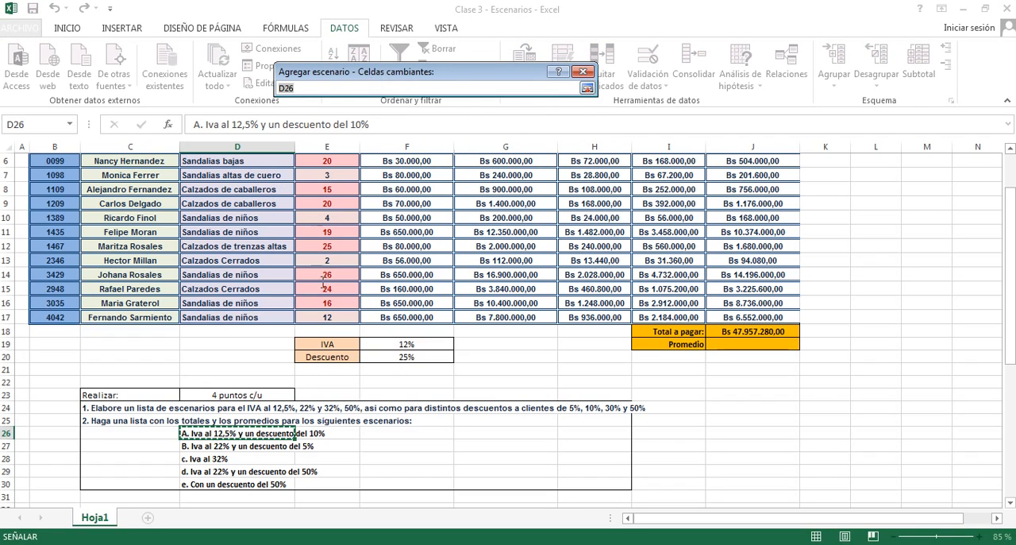
{"action": "left_click", "coordinate": [400, 344]}
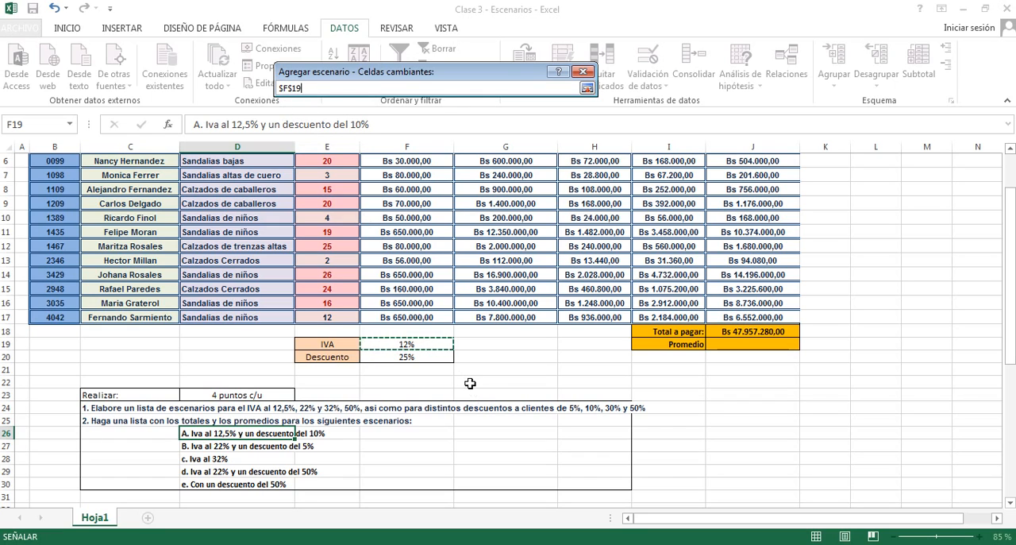
{"action": "left_click", "coordinate": [587, 88]}
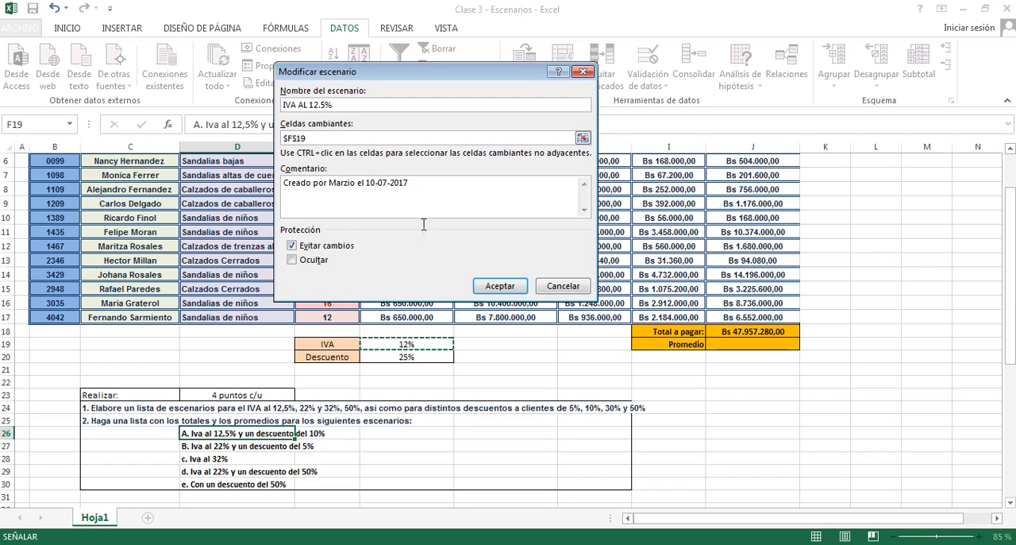
{"action": "left_click", "coordinate": [507, 287]}
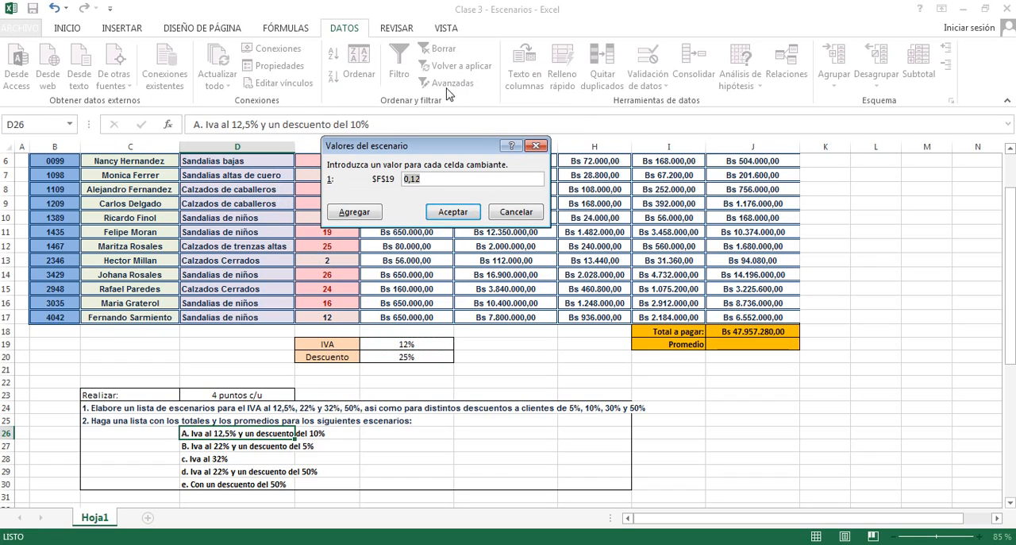
- Set the value of F19 in the IVA AL 12.5% scenario to 12.5%
{"action": "left_click_drag", "start_coordinate": [408, 149], "coordinate": [410, 68]}
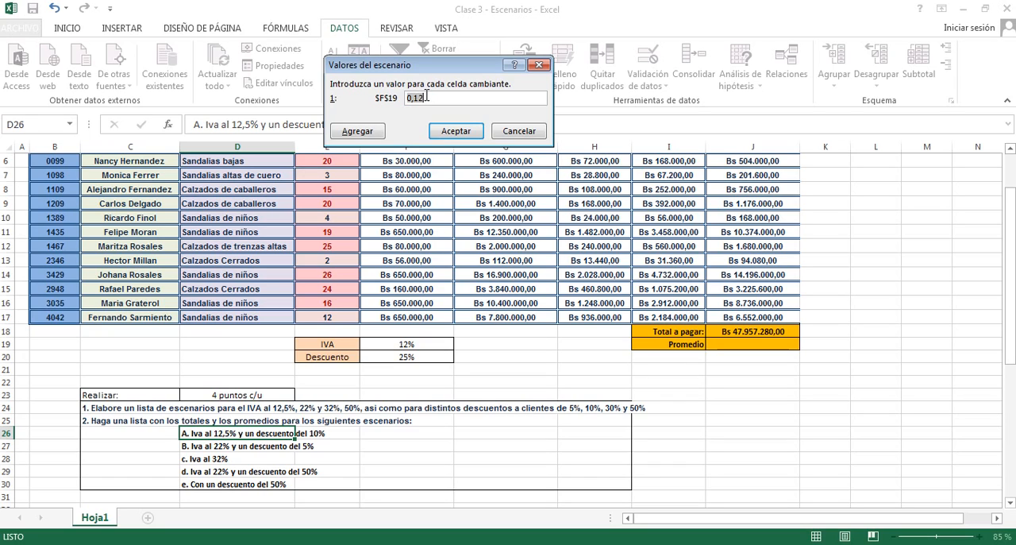
{"action": "key", "text": "BackSpace"}
{"action": "left_click", "coordinate": [456, 131]}
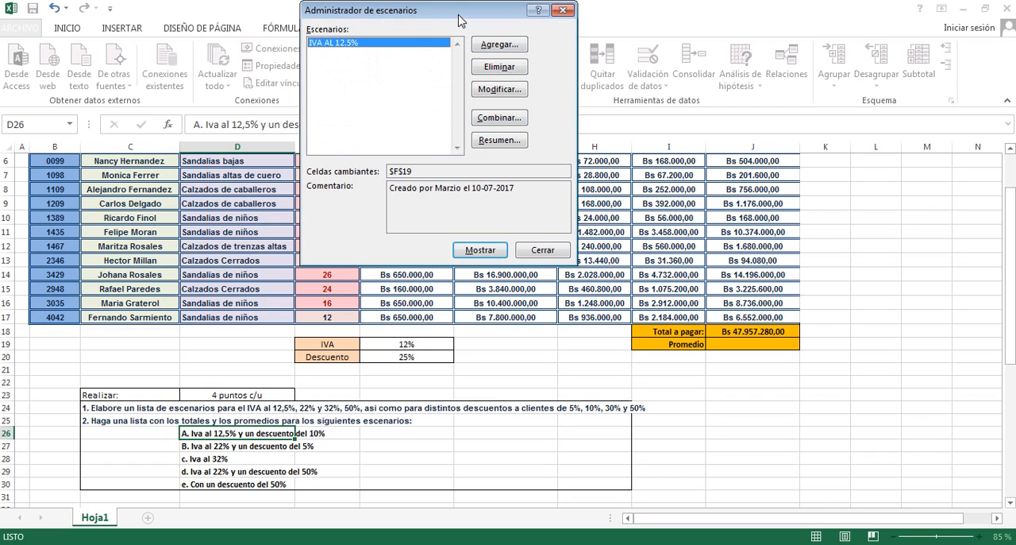
- Add a scenario named IVA AL 22% that sets the IVA rate in F19 to 22%
{"action": "left_click_drag", "start_coordinate": [458, 19], "coordinate": [460, 62]}
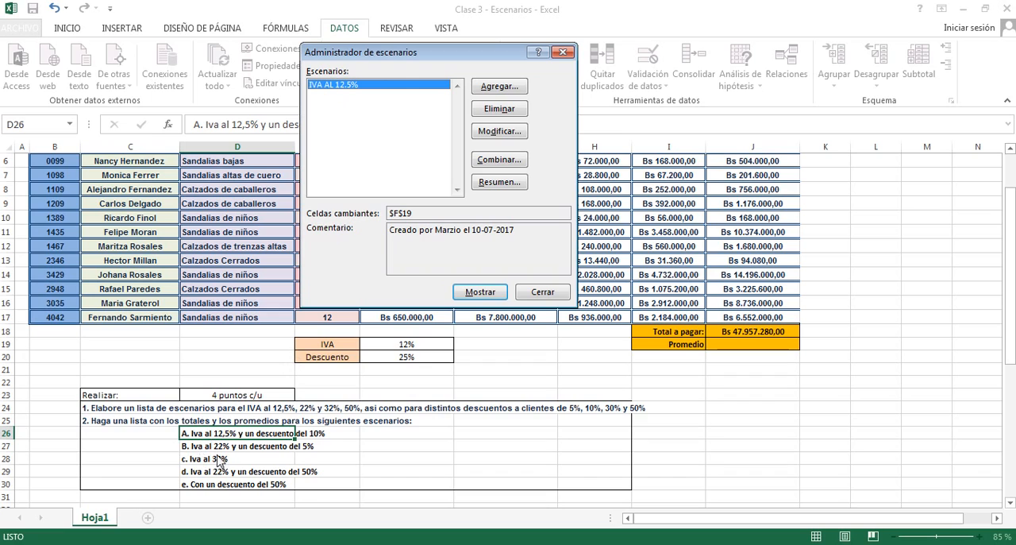
{"action": "left_click", "coordinate": [496, 85]}
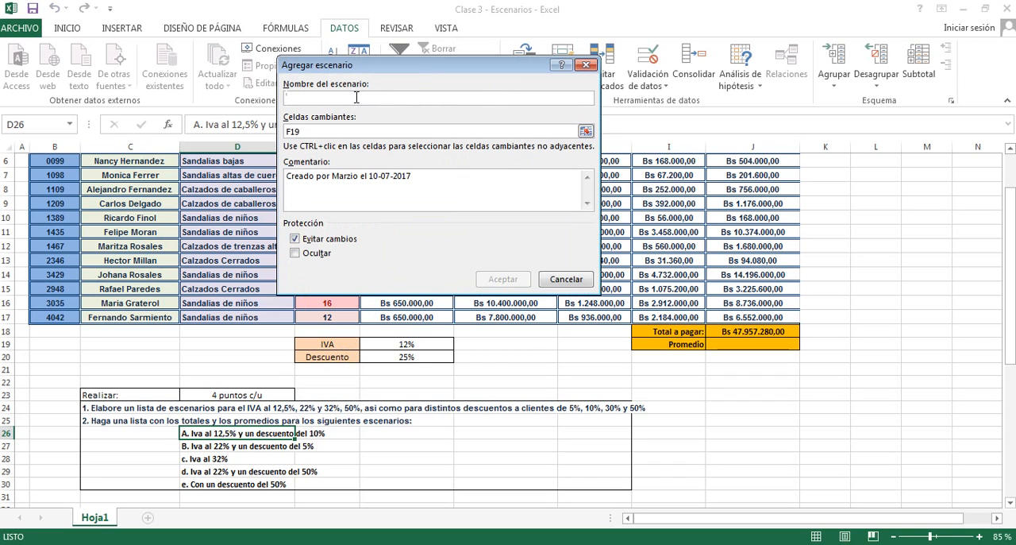
{"action": "type", "text": "IVA AL 22%"}
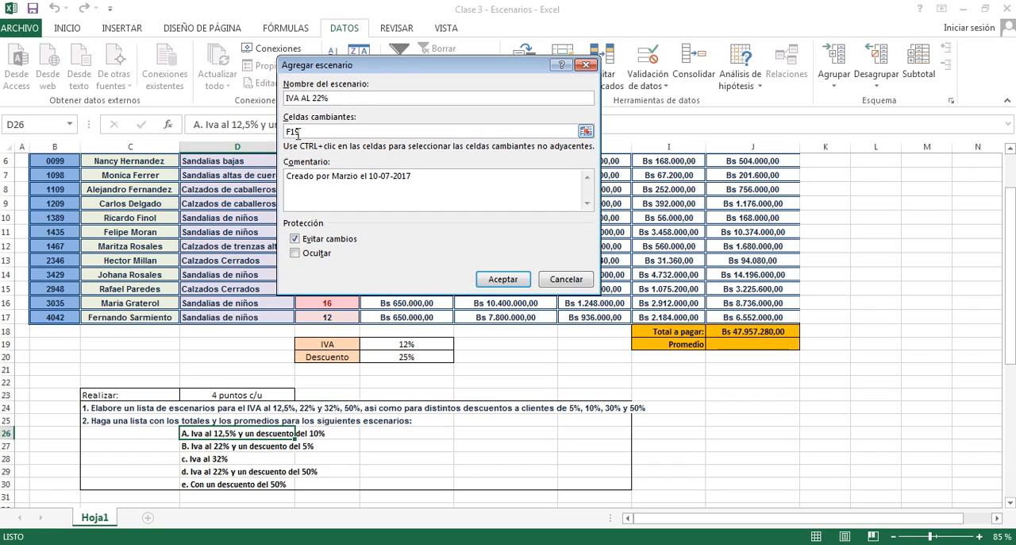
{"action": "left_click", "coordinate": [502, 279]}
{"action": "left_click_drag", "start_coordinate": [438, 173], "coordinate": [439, 146]}
{"action": "type", "text": "22"}
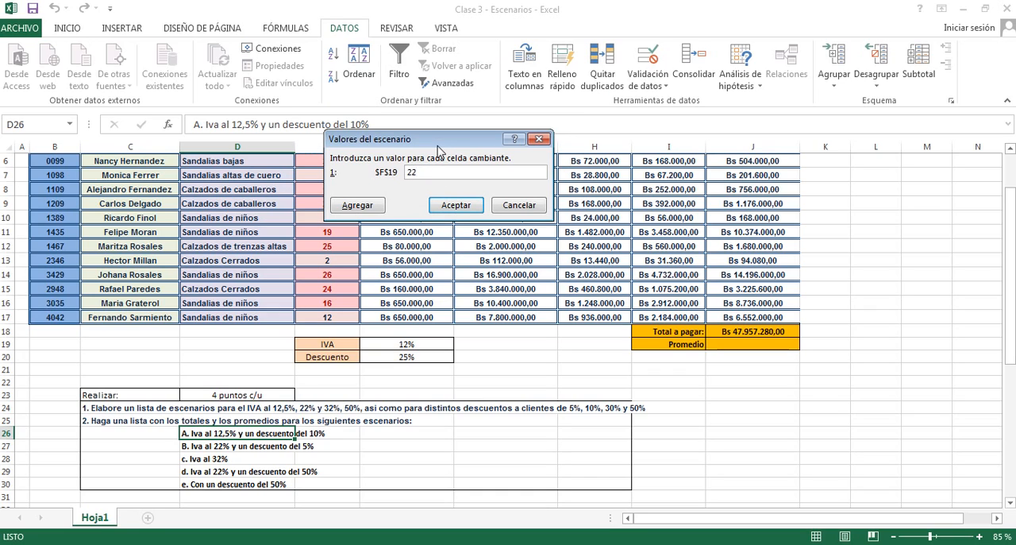
{"action": "type", "text": "%"}
{"action": "left_click", "coordinate": [456, 205]}
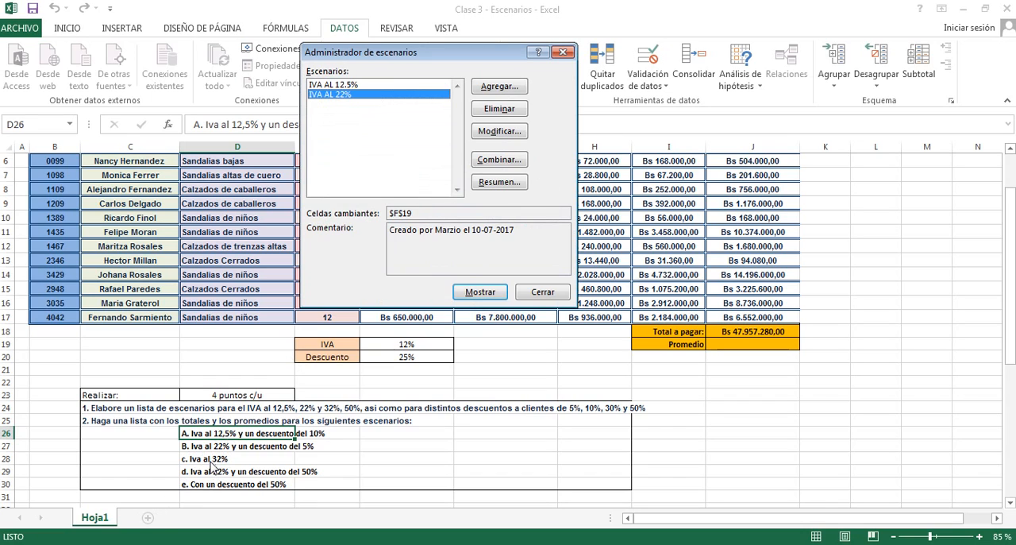
- Add a scenario named IVA AL 32% that changes the IVA rate in F19 to the rate in its name
{"action": "left_click", "coordinate": [501, 87]}
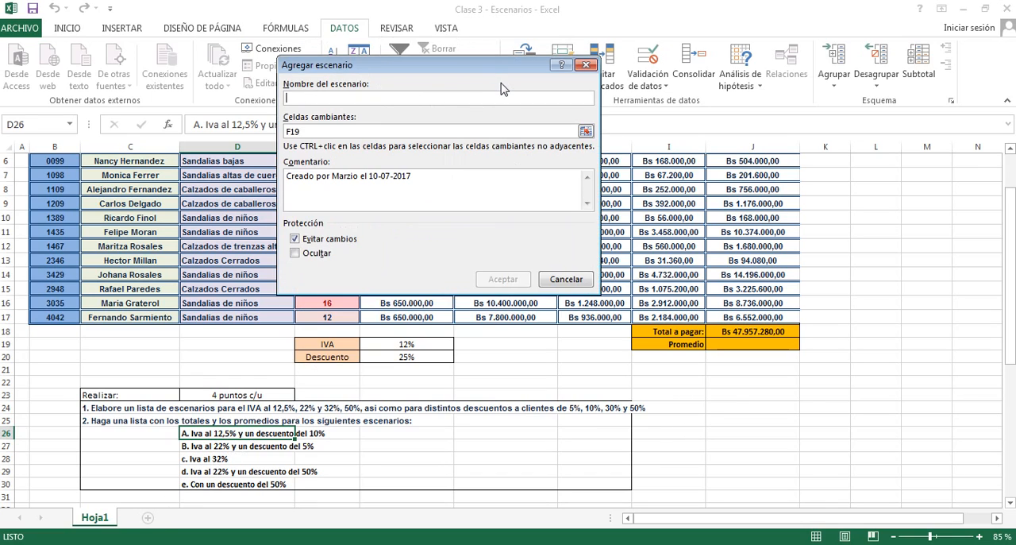
{"action": "type", "text": "IVA AL 32%"}
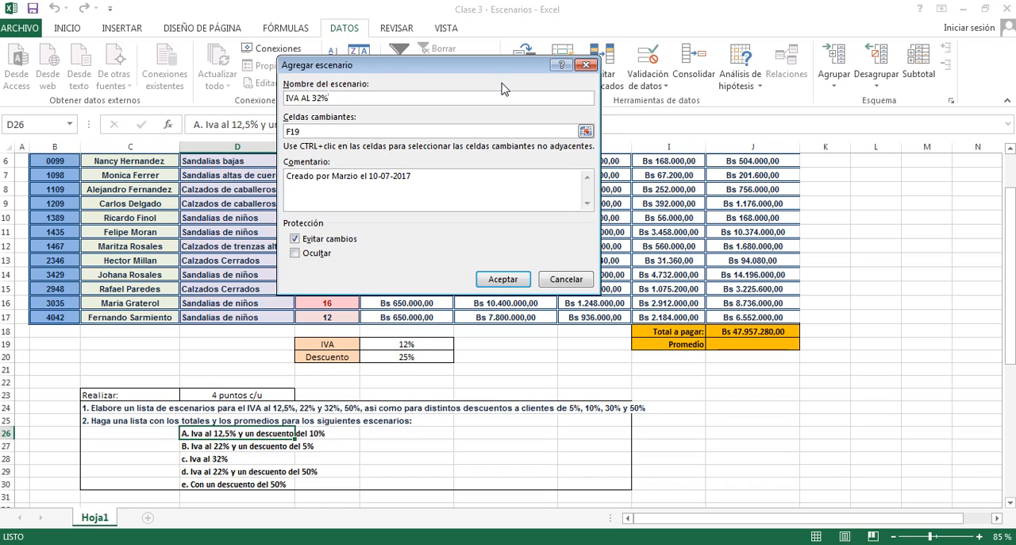
{"action": "left_click", "coordinate": [504, 281]}
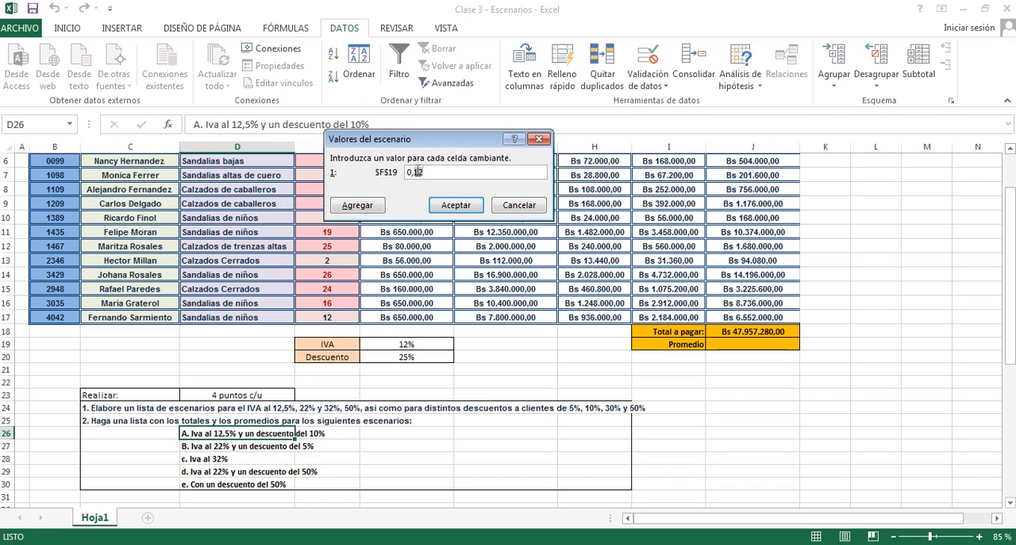
{"action": "type", "text": "32"}
{"action": "left_click", "coordinate": [456, 206]}
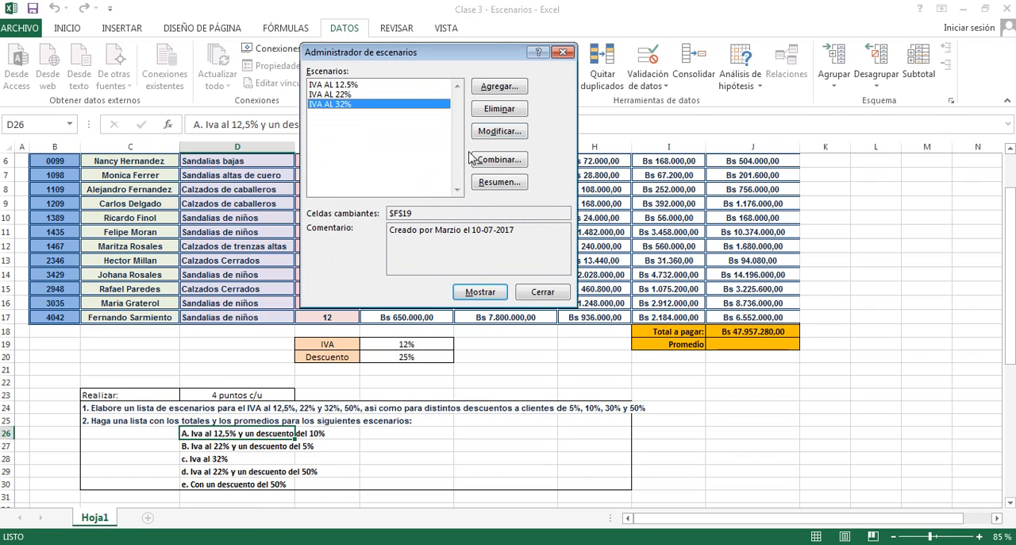
- Add a scenario named DESCUENTO AL 10% that changes the discount cell F20 to the rate in its name
{"action": "left_click", "coordinate": [490, 87]}
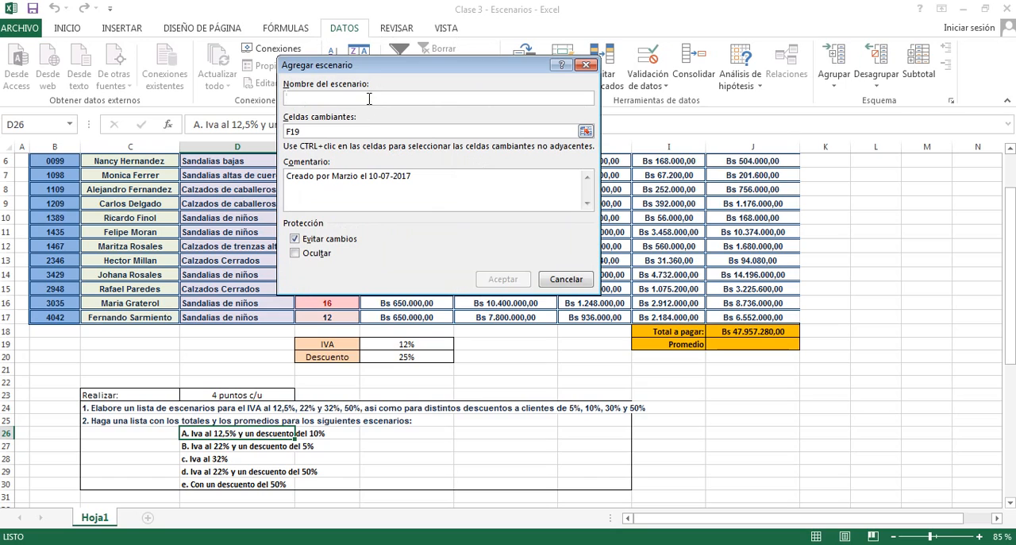
{"action": "type", "text": "DESCUENTO AL 10%"}
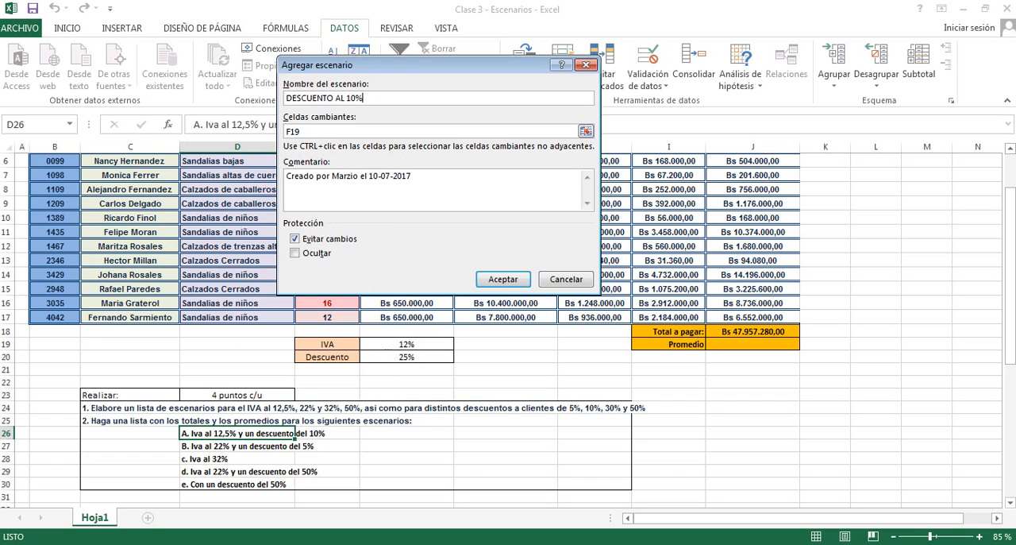
{"action": "left_click", "coordinate": [586, 132]}
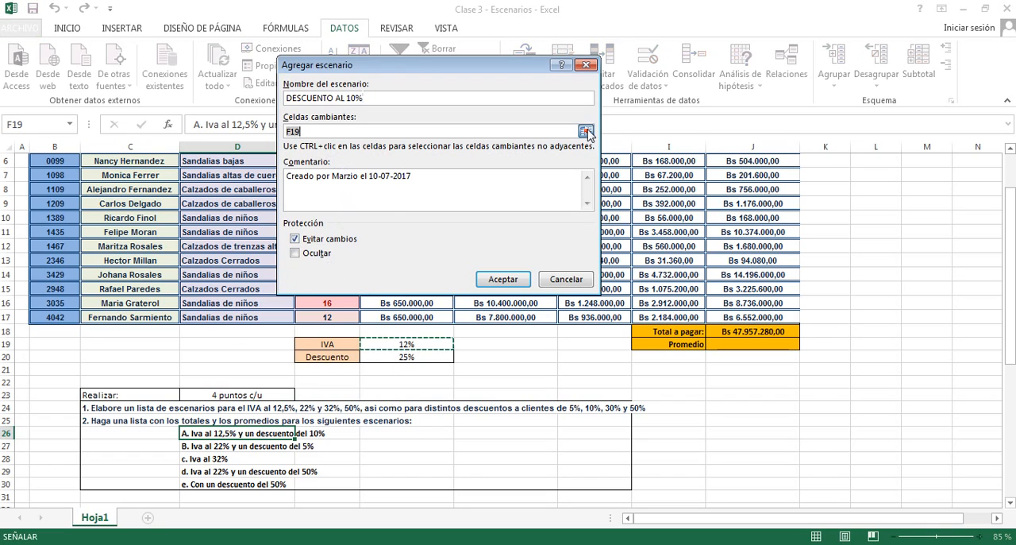
{"action": "left_click", "coordinate": [587, 131]}
{"action": "left_click", "coordinate": [398, 358]}
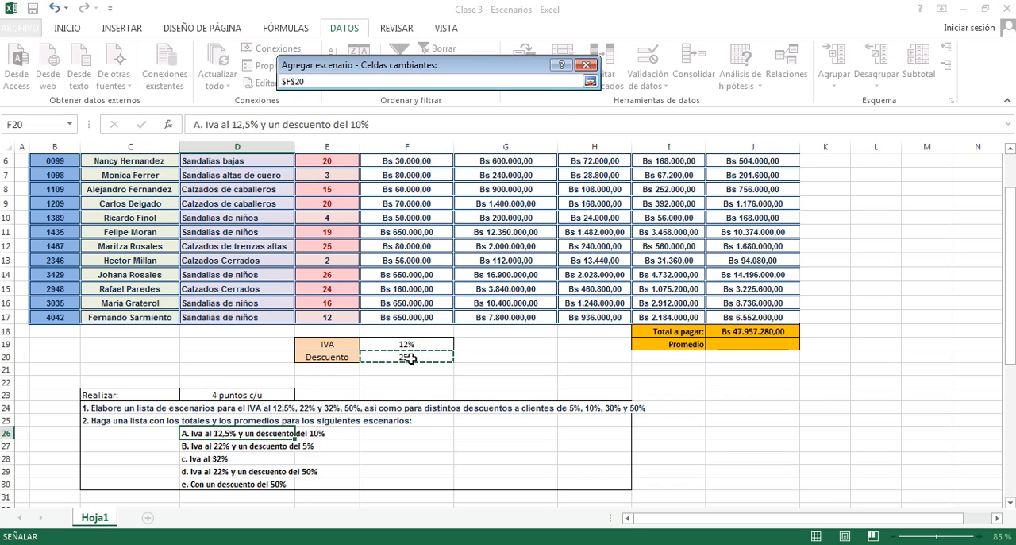
{"action": "left_click", "coordinate": [587, 66]}
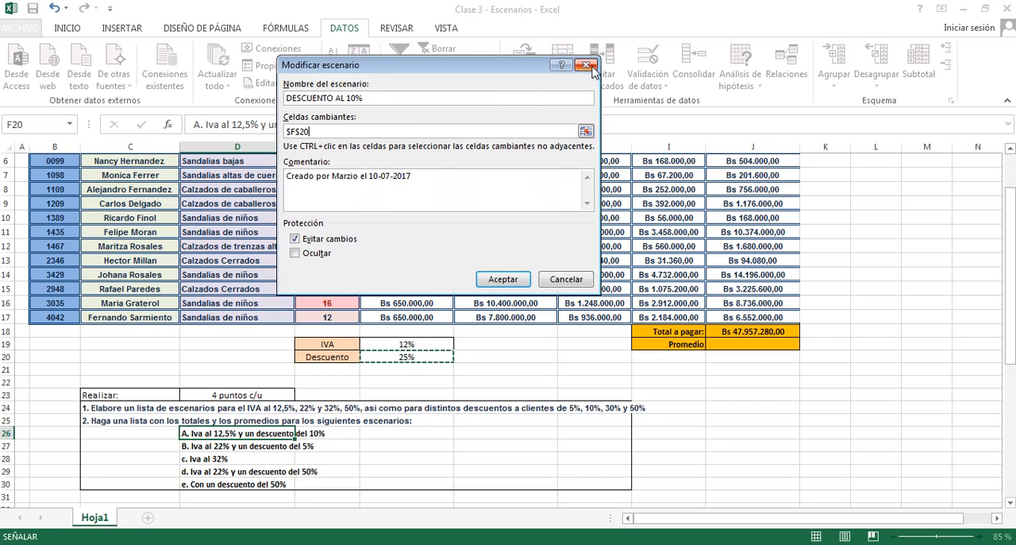
{"action": "left_click", "coordinate": [494, 279]}
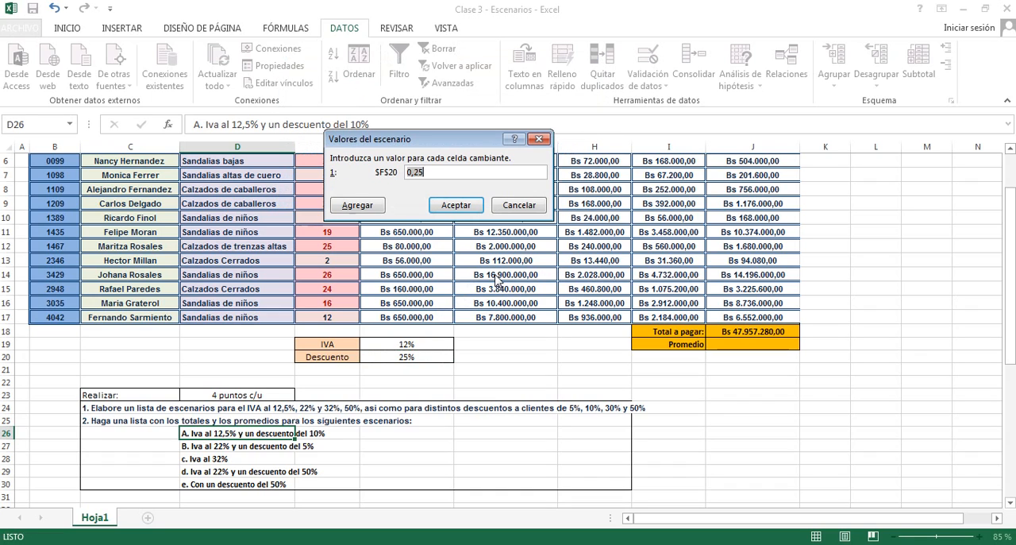
{"action": "left_click", "coordinate": [413, 176]}
{"action": "key", "text": "BackSpace"}
{"action": "left_click", "coordinate": [459, 205]}
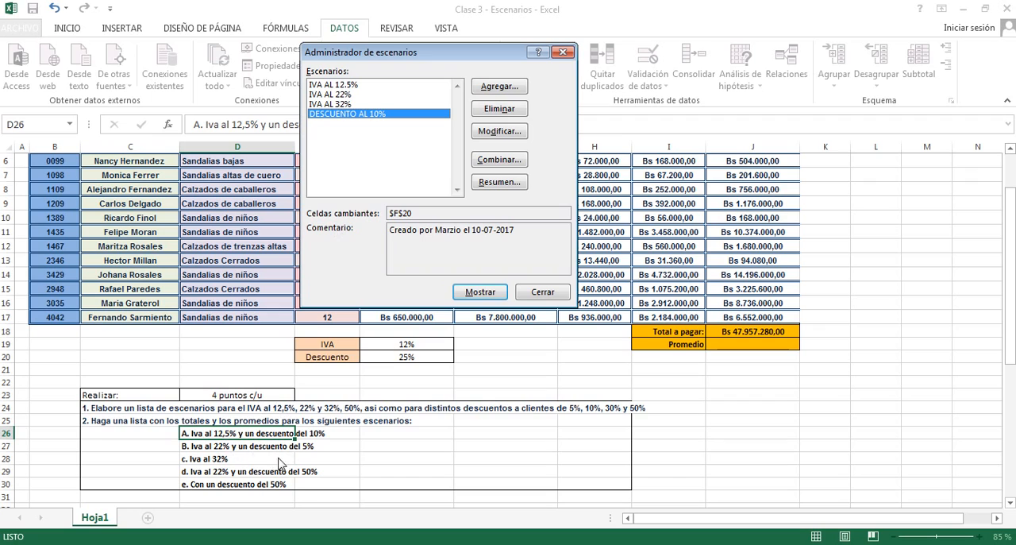
- Add a scenario named DESCUENTO DEL 5% that sets the discount cell F20 to 5%
{"action": "left_click", "coordinate": [498, 86]}
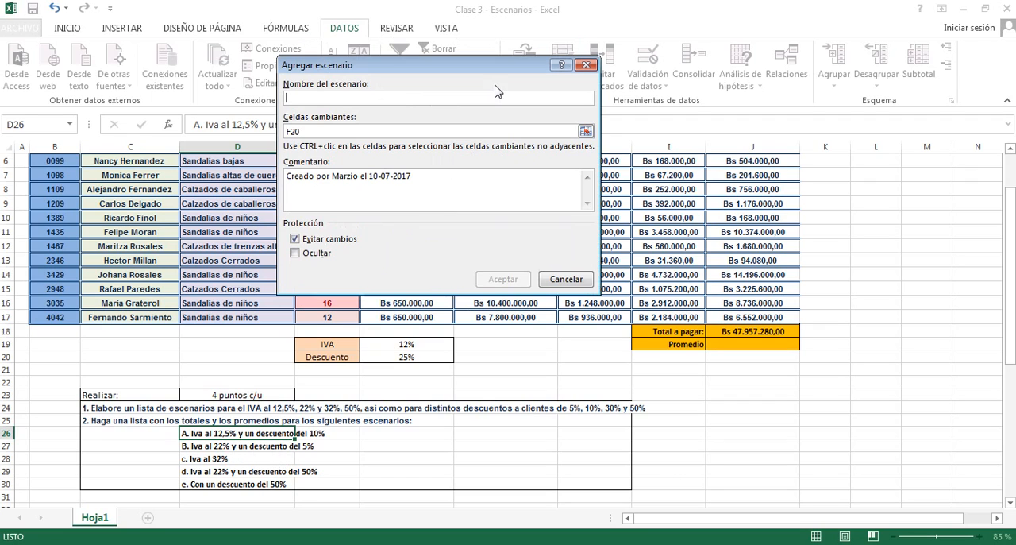
{"action": "type", "text": "DESCUENTO DEL 5%"}
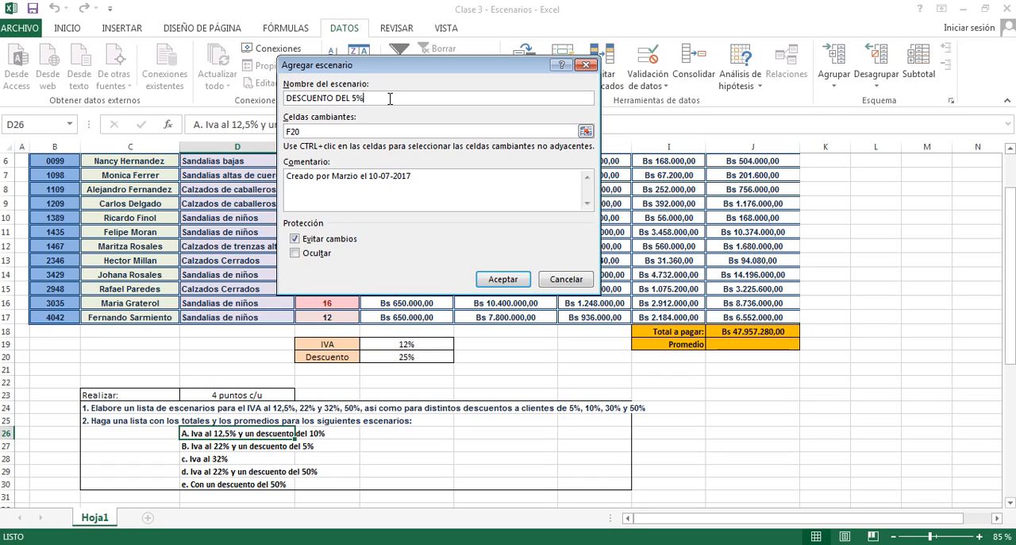
{"action": "left_click", "coordinate": [498, 279]}
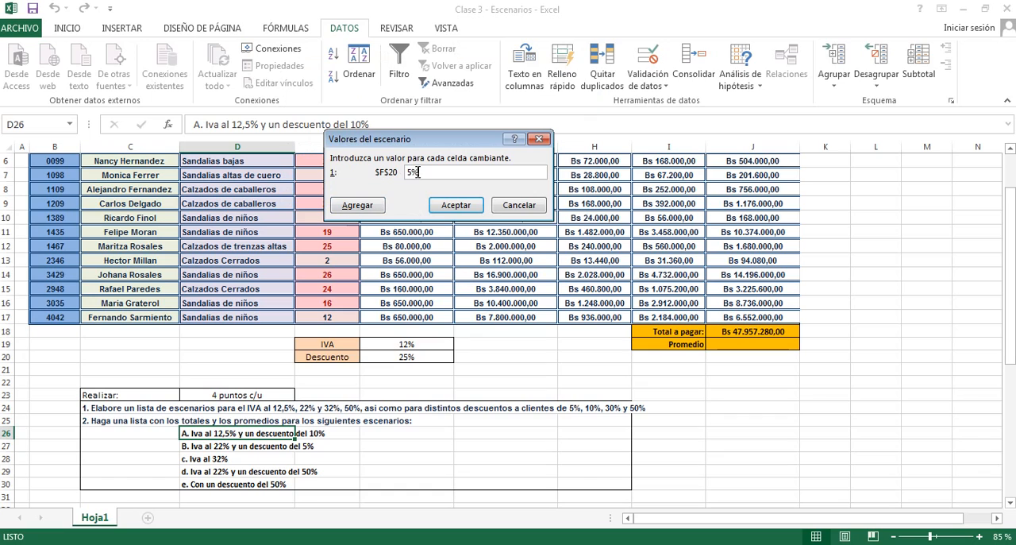
{"action": "left_click", "coordinate": [455, 205]}
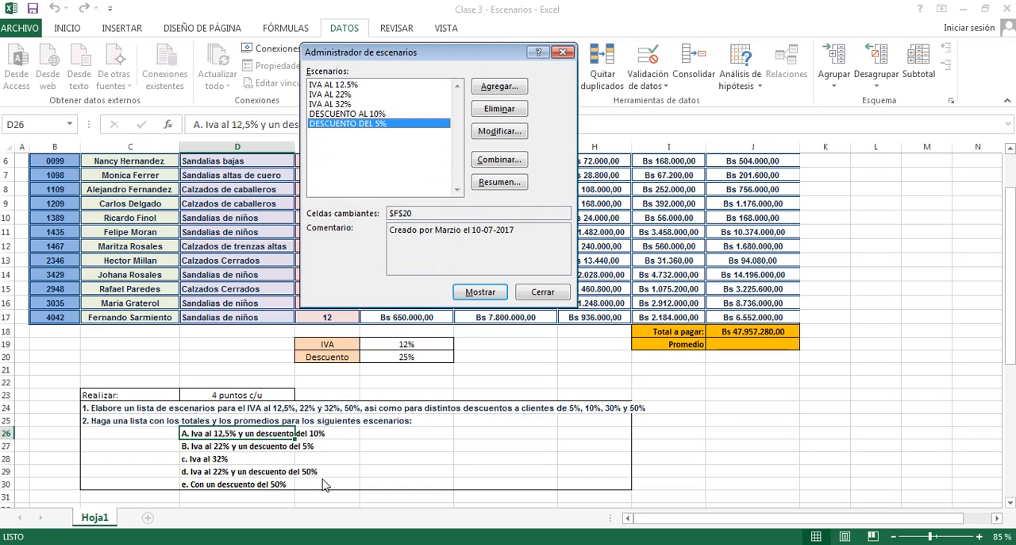
- Add a scenario named DESCUENTO DEL 50% that sets the discount cell F20 to 50%
{"action": "left_click", "coordinate": [500, 94]}
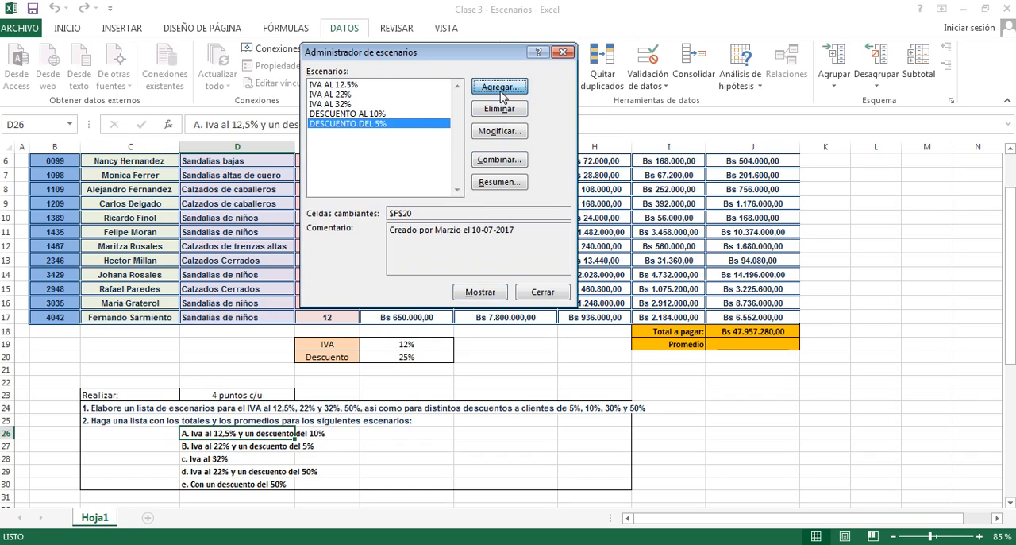
{"action": "type", "text": "DESCUENTO DEL 50%"}
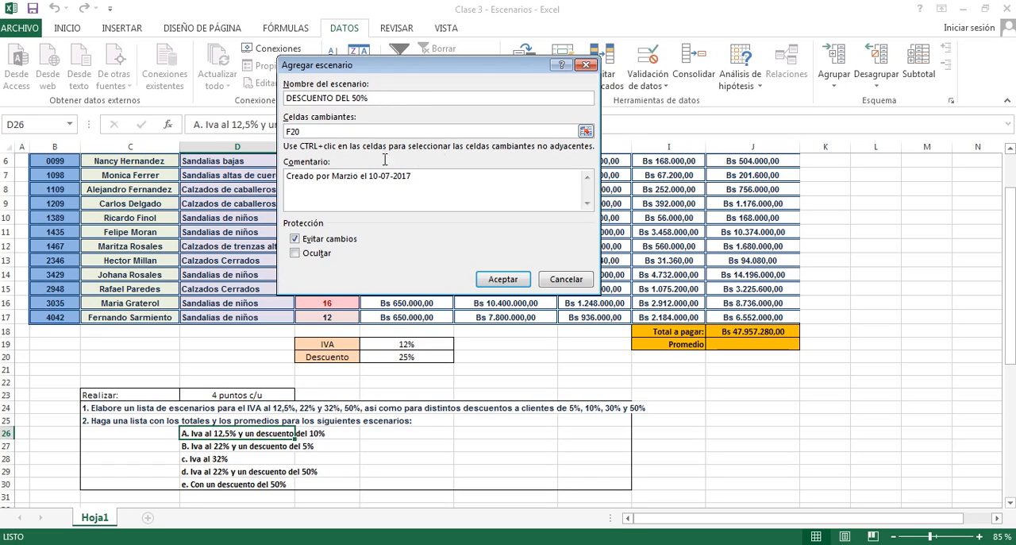
{"action": "left_click", "coordinate": [504, 279]}
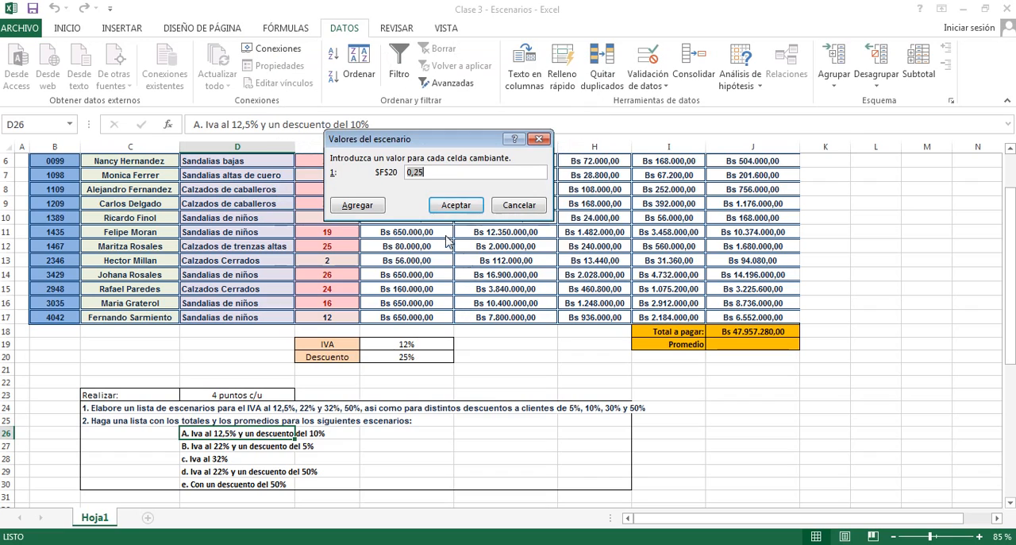
{"action": "type", "text": "50"}
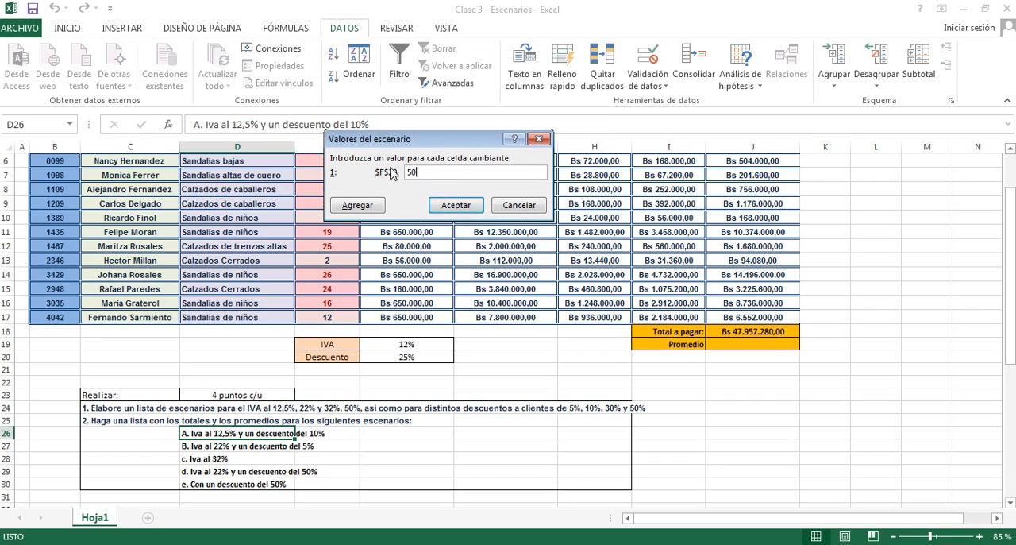
{"action": "left_click", "coordinate": [459, 205]}
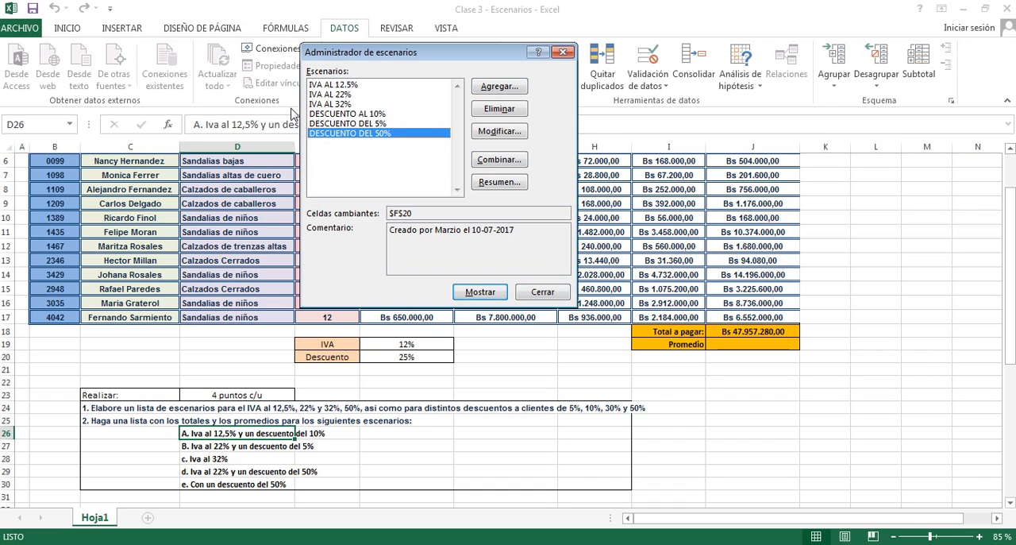
- Try to apply the IVA AL 12.5% scenario to the sheet, keeping the Scenario Manager clear of the budget's calculated columns
{"action": "left_click_drag", "start_coordinate": [387, 52], "coordinate": [277, 104]}
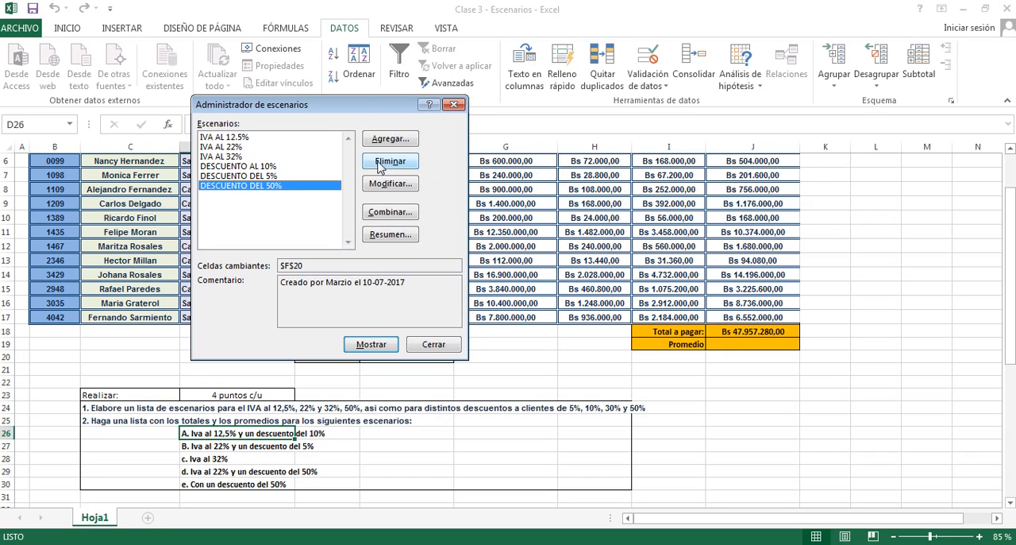
{"action": "mouse_move", "coordinate": [369, 108]}
{"action": "left_mouse_down"}
{"action": "mouse_move", "coordinate": [360, 127]}
{"action": "mouse_move", "coordinate": [350, 112]}
{"action": "left_mouse_up"}
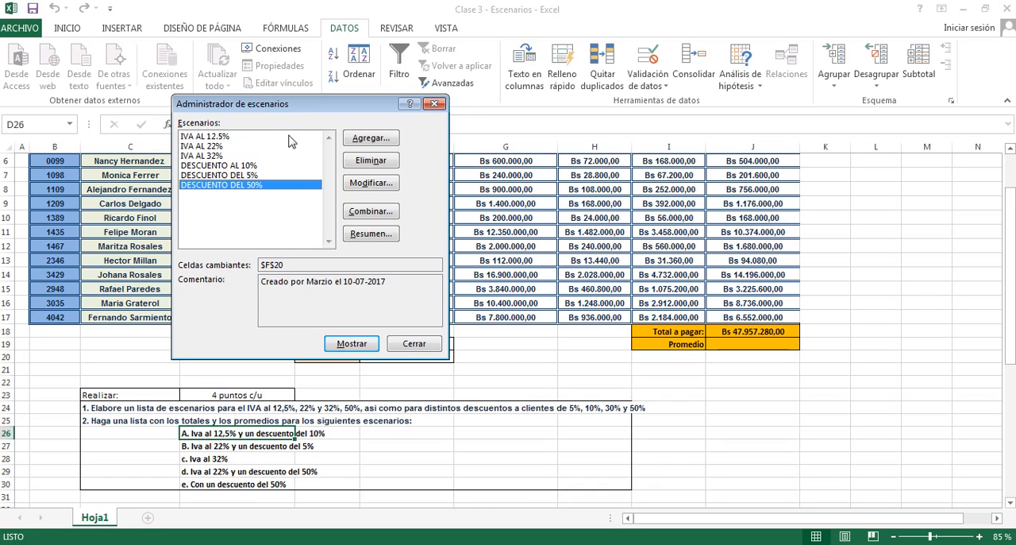
{"action": "left_click", "coordinate": [202, 137]}
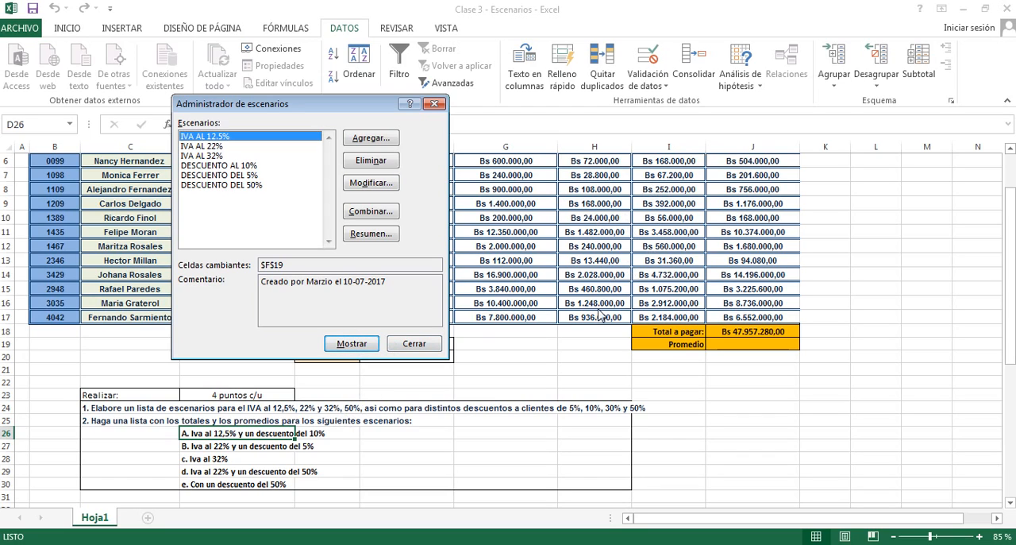
{"action": "left_click", "coordinate": [347, 344]}
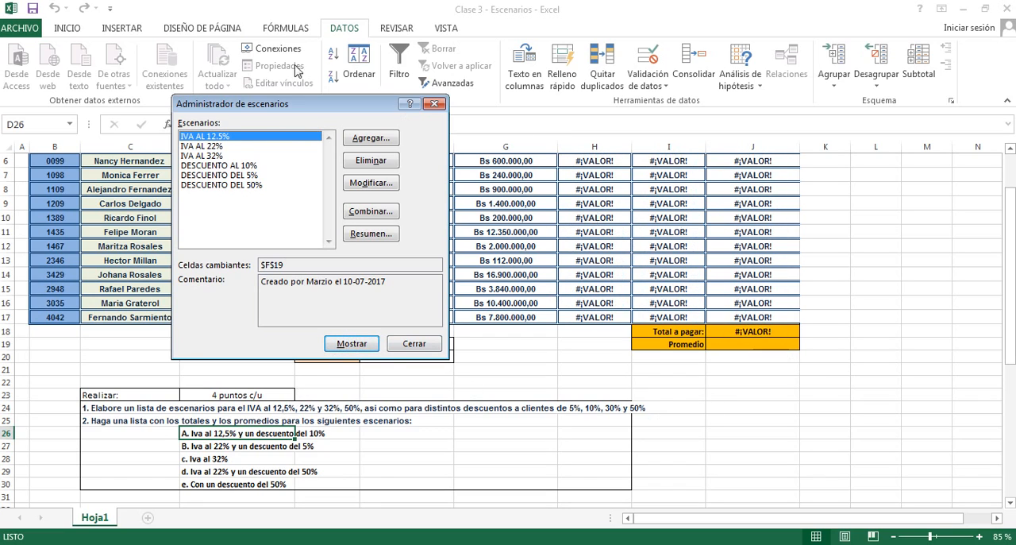
{"action": "left_click_drag", "start_coordinate": [276, 104], "coordinate": [219, 93]}
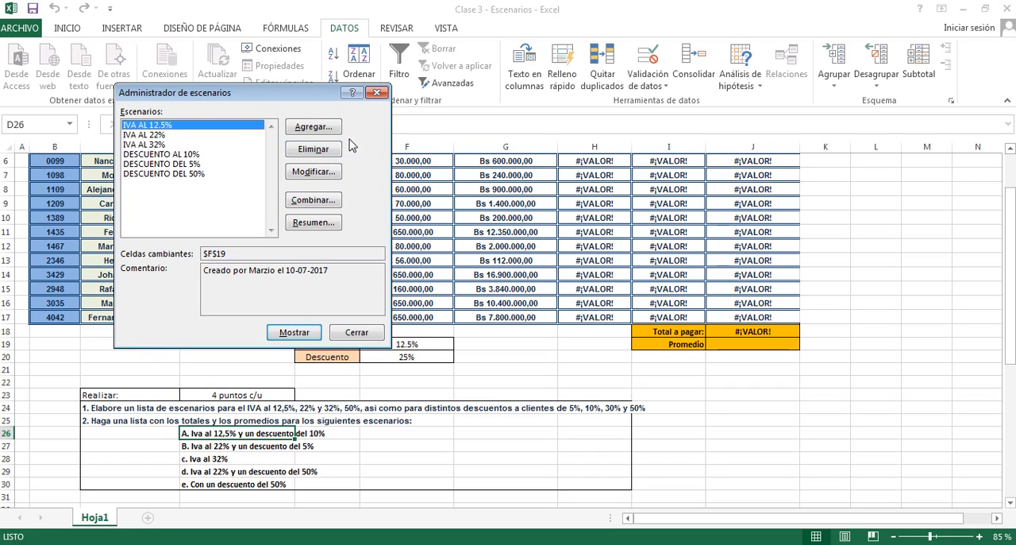
- Correct the F19 value in the IVA AL 12.5% scenario to 0,125 using a decimal comma, and apply the scenario
{"action": "left_click", "coordinate": [308, 176]}
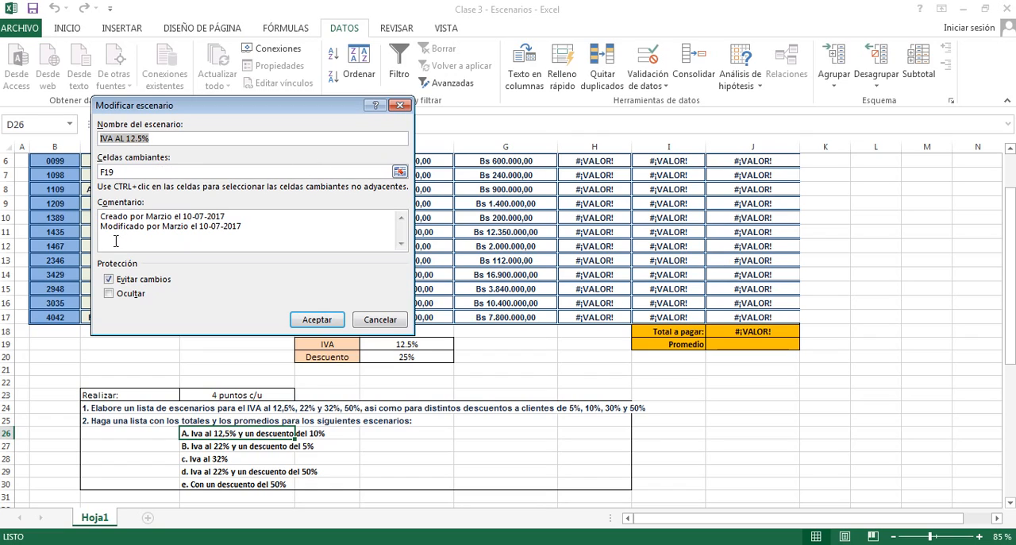
{"action": "left_click", "coordinate": [315, 321]}
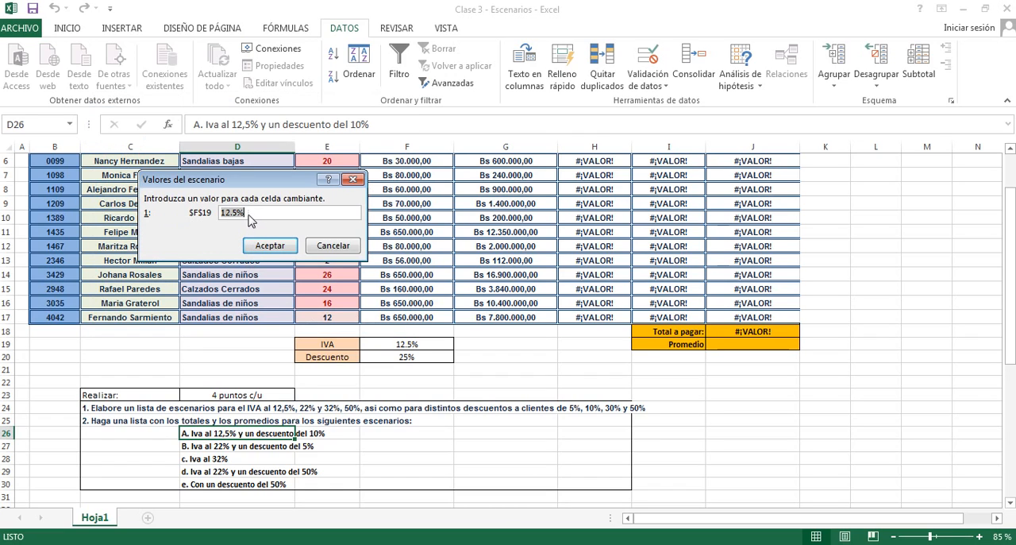
{"action": "left_click", "coordinate": [247, 216]}
{"action": "key", "text": "Return"}
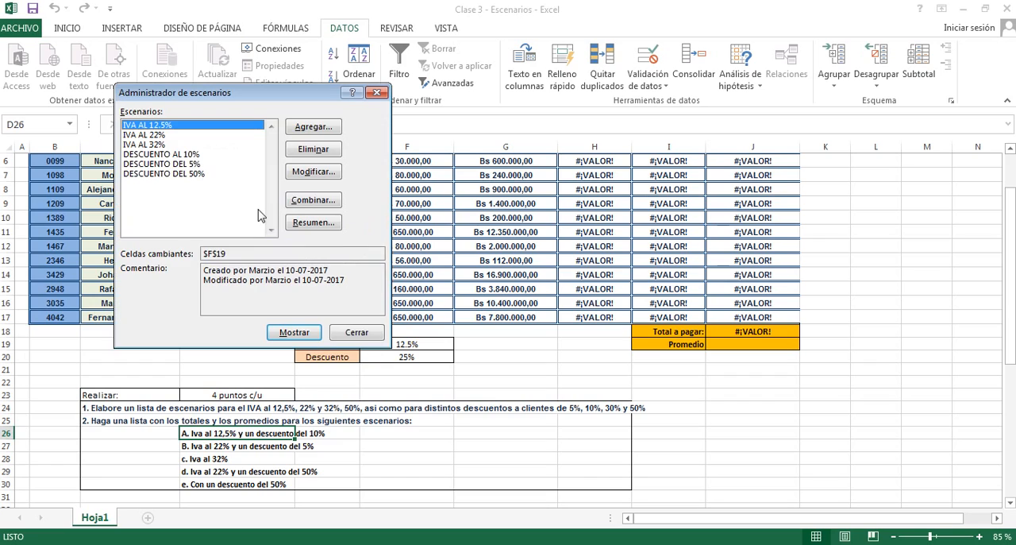
{"action": "left_click", "coordinate": [293, 332]}
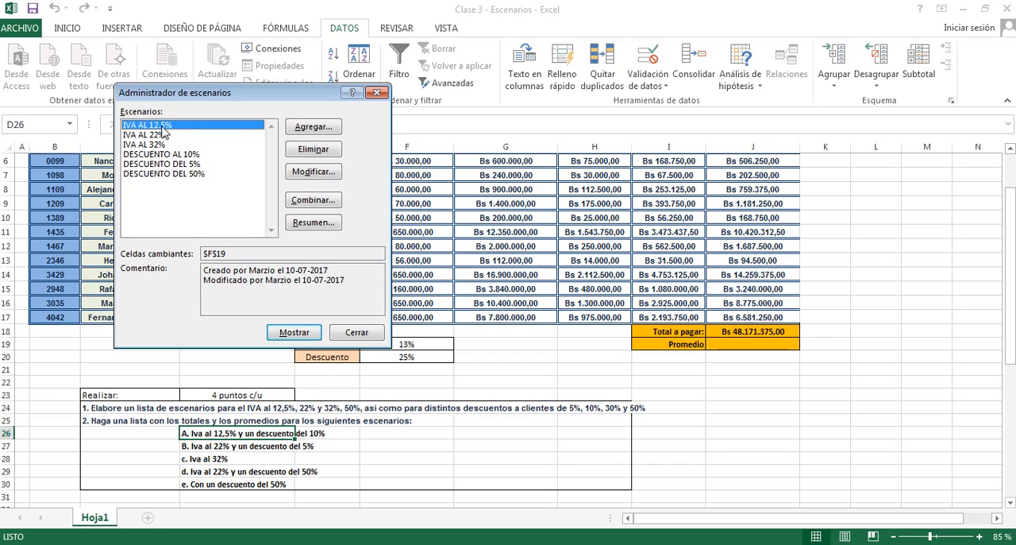
- Review the F19 value stored in the IVA AL 12.5% scenario
{"action": "left_click", "coordinate": [308, 171]}
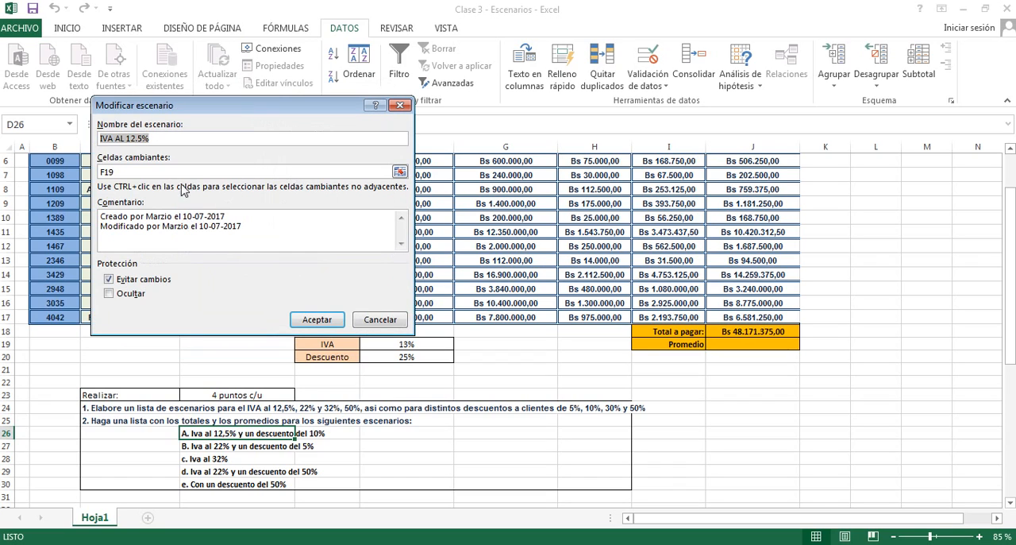
{"action": "left_click", "coordinate": [317, 321]}
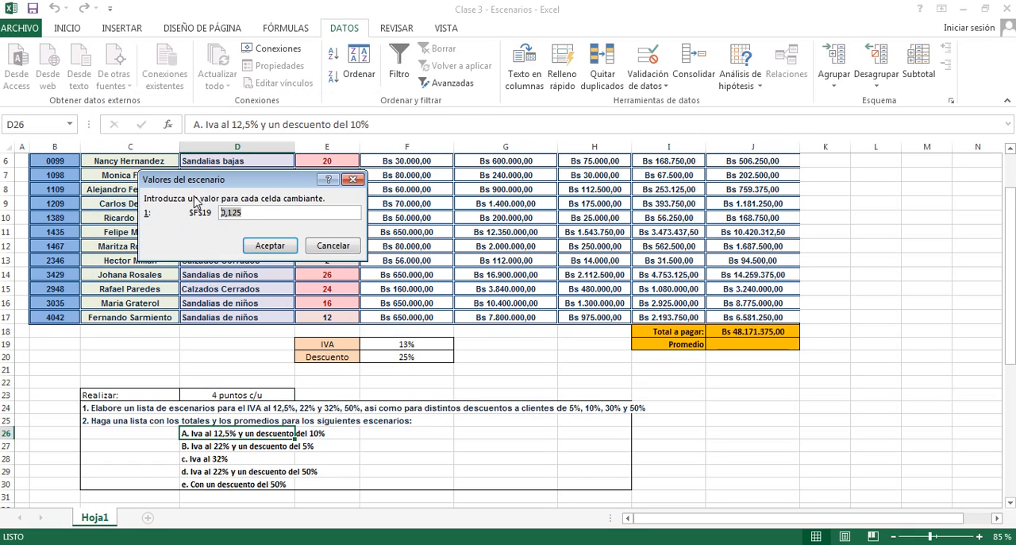
{"action": "type", "text": "1"}
{"action": "left_click", "coordinate": [270, 248]}
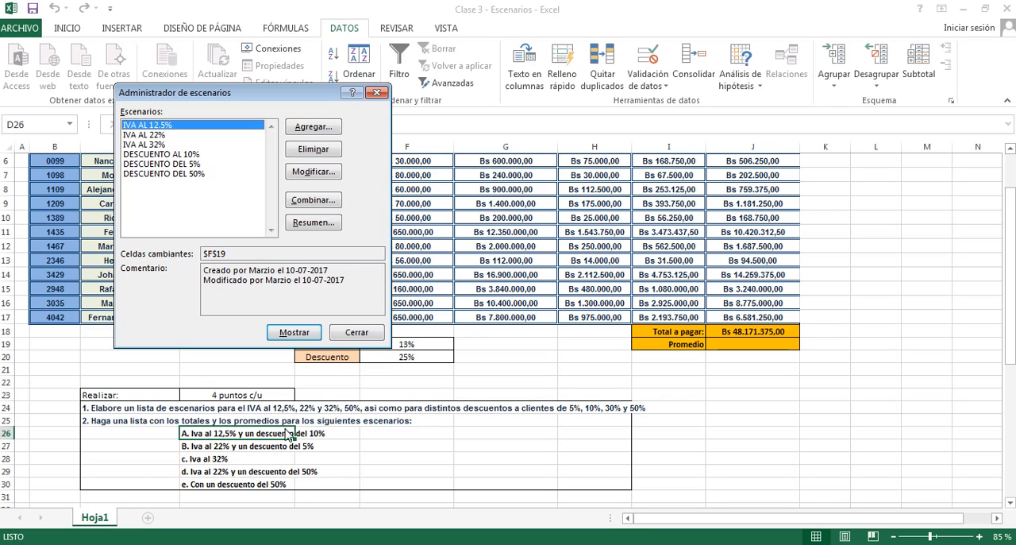
- Apply the DESCUENTO AL 10% scenario together with the 12,5% IVA and uncover the budget data
{"action": "left_click", "coordinate": [170, 155]}
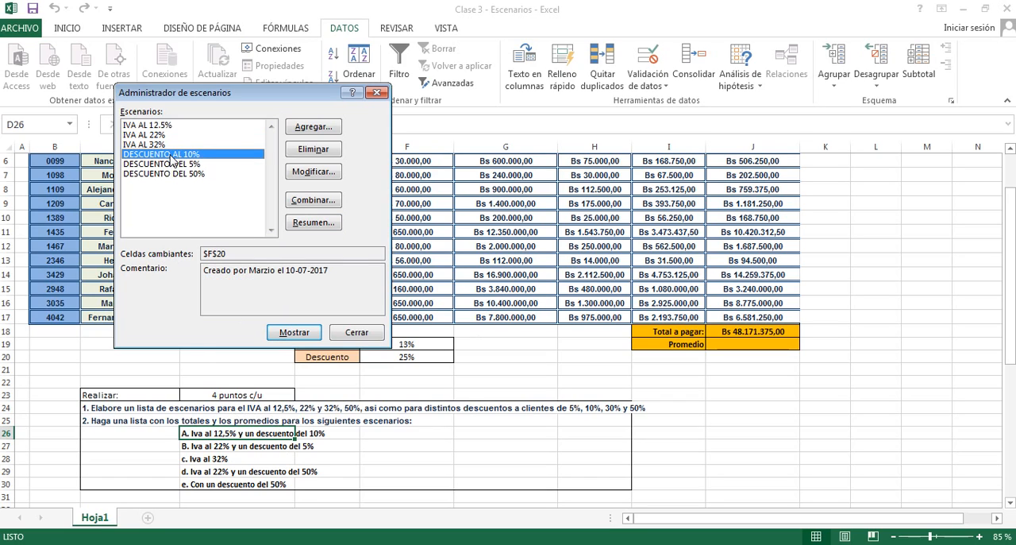
{"action": "left_click", "coordinate": [293, 334]}
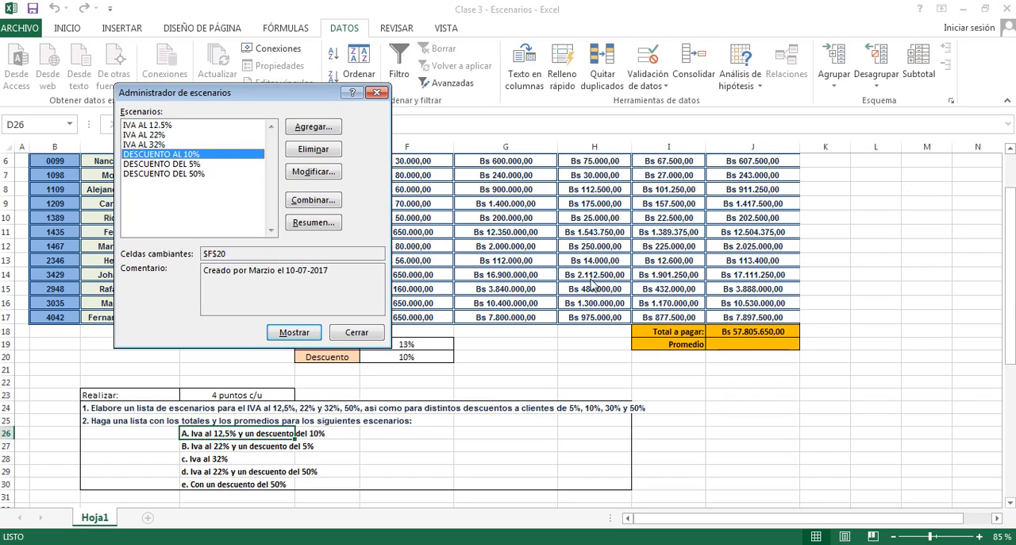
{"action": "left_click_drag", "start_coordinate": [273, 92], "coordinate": [306, 329]}
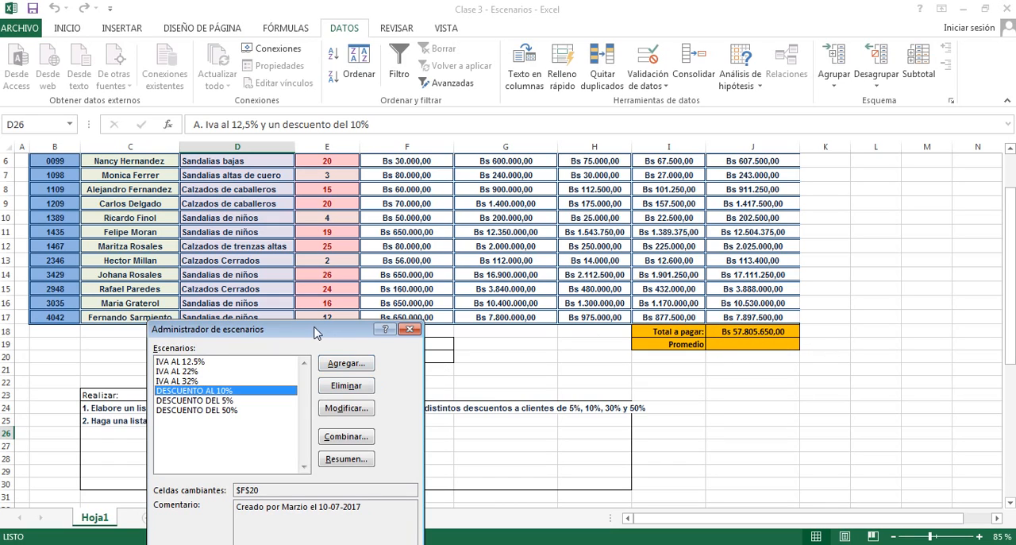
- Generate a scenario summary report of the Resumen type with J18 as the result cell
{"action": "left_click_drag", "start_coordinate": [315, 331], "coordinate": [339, 115]}
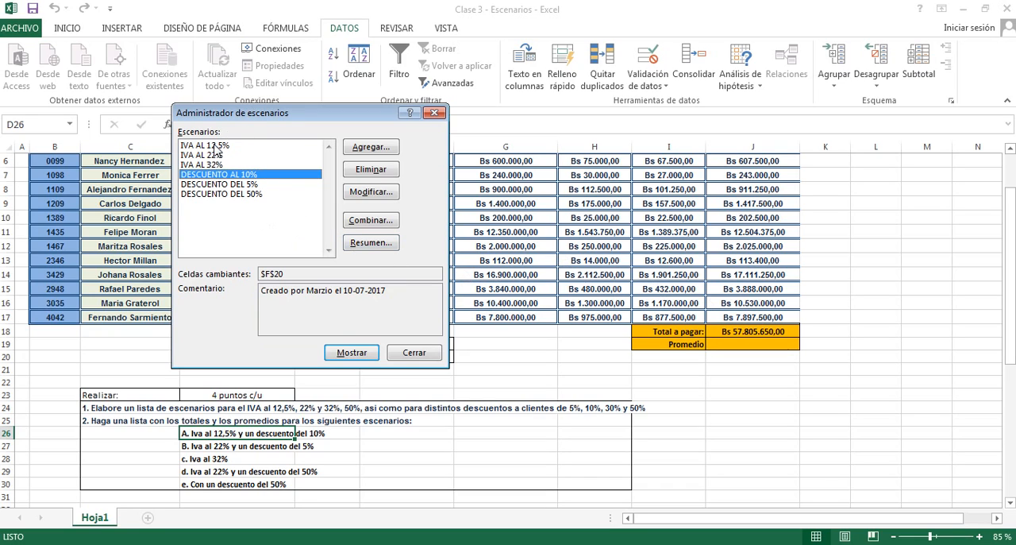
{"action": "left_click", "coordinate": [371, 244]}
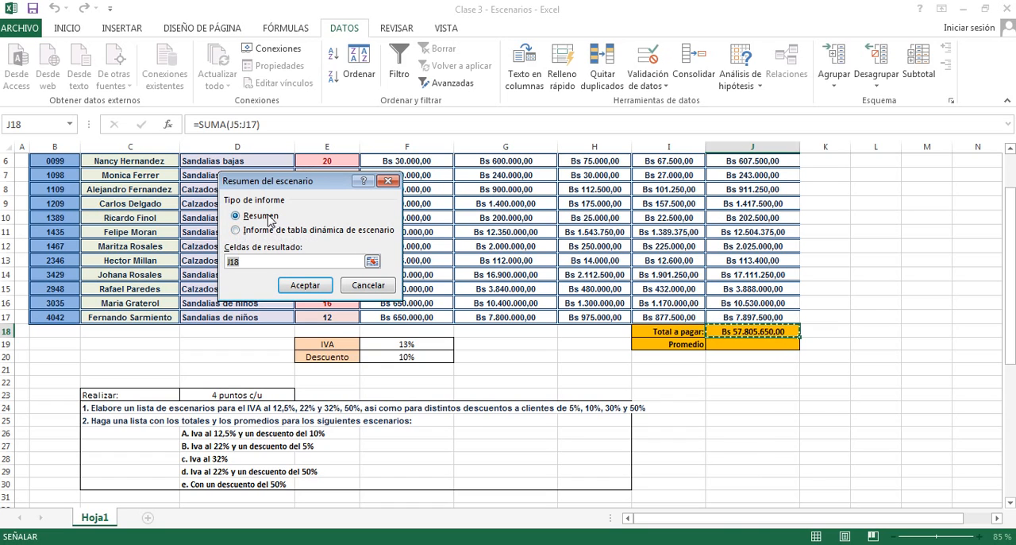
{"action": "left_click", "coordinate": [295, 285]}
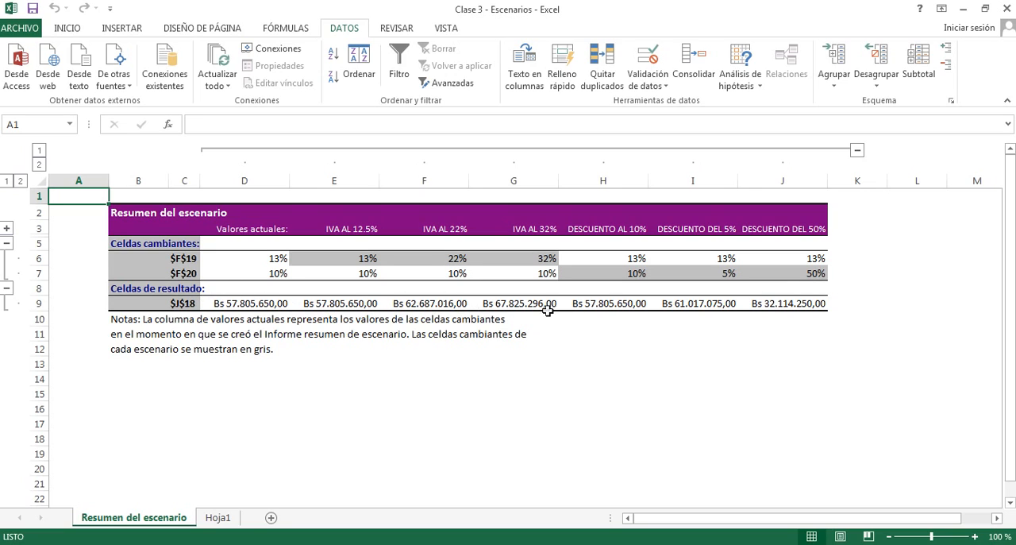
- Apply the IVA AL 22% and DESCUENTO DEL 5% scenarios to the budget on Hoja1
{"action": "left_click", "coordinate": [218, 518]}
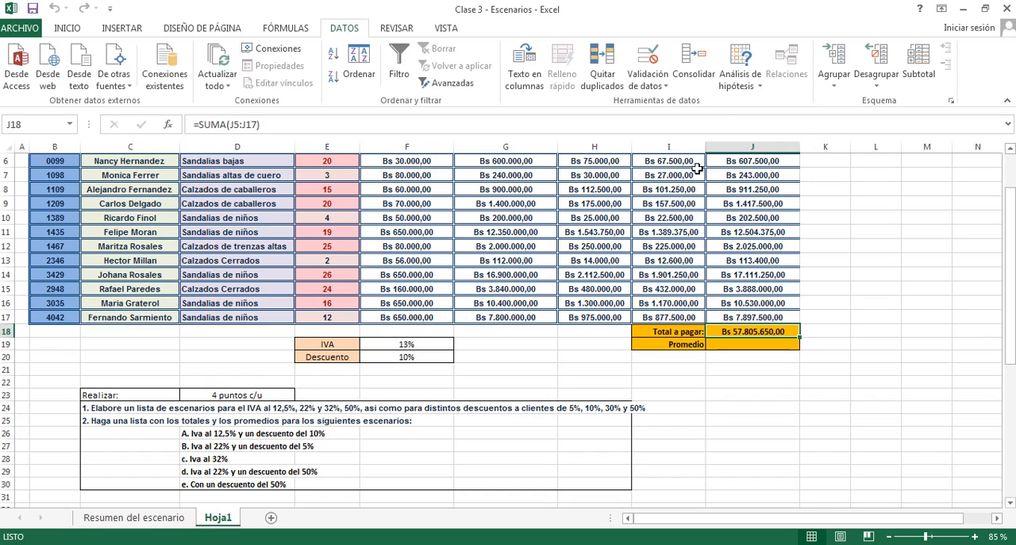
{"action": "left_click", "coordinate": [752, 109]}
{"action": "left_click_drag", "start_coordinate": [294, 107], "coordinate": [312, 55]}
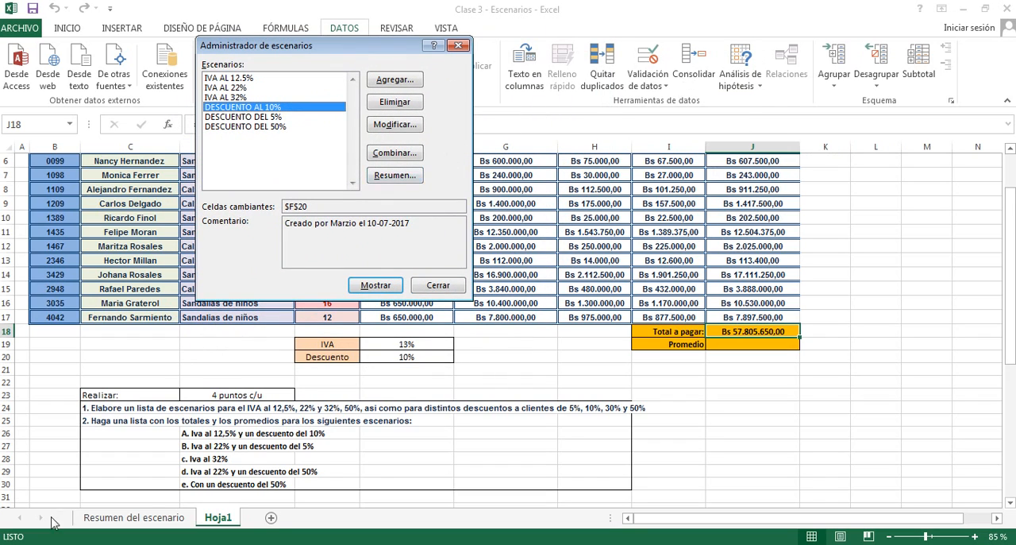
{"action": "left_click", "coordinate": [230, 88]}
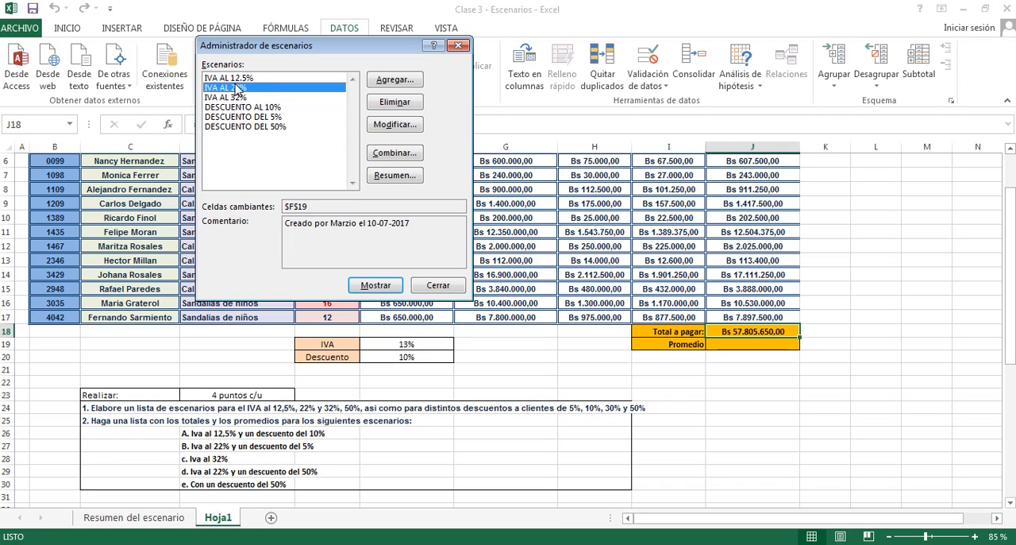
{"action": "left_click", "coordinate": [381, 286]}
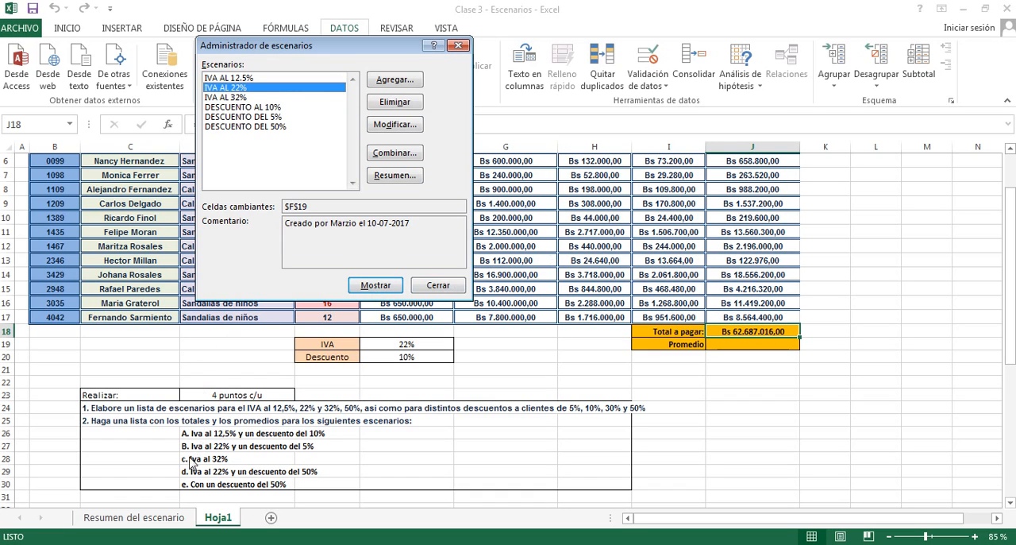
{"action": "left_click", "coordinate": [247, 118]}
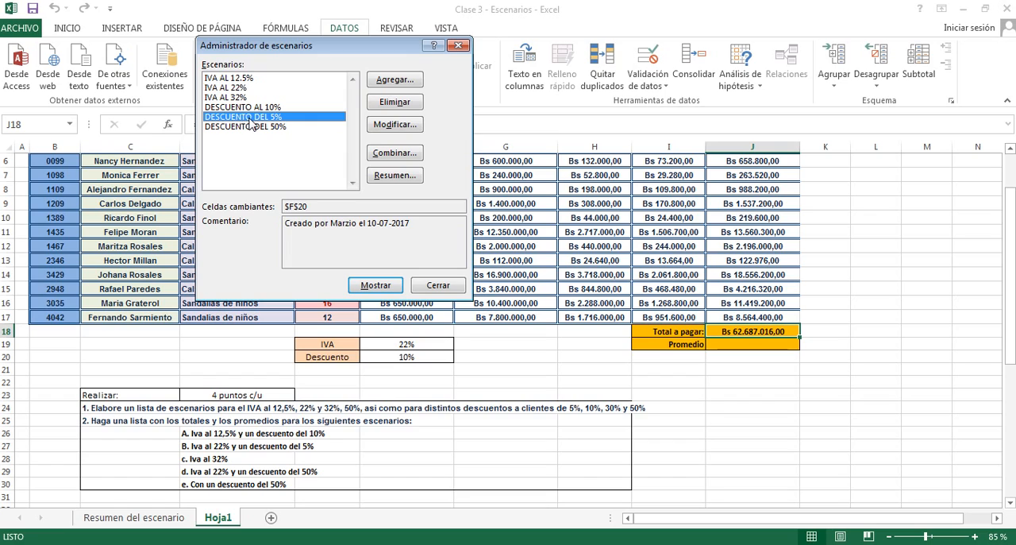
{"action": "left_click", "coordinate": [380, 286]}
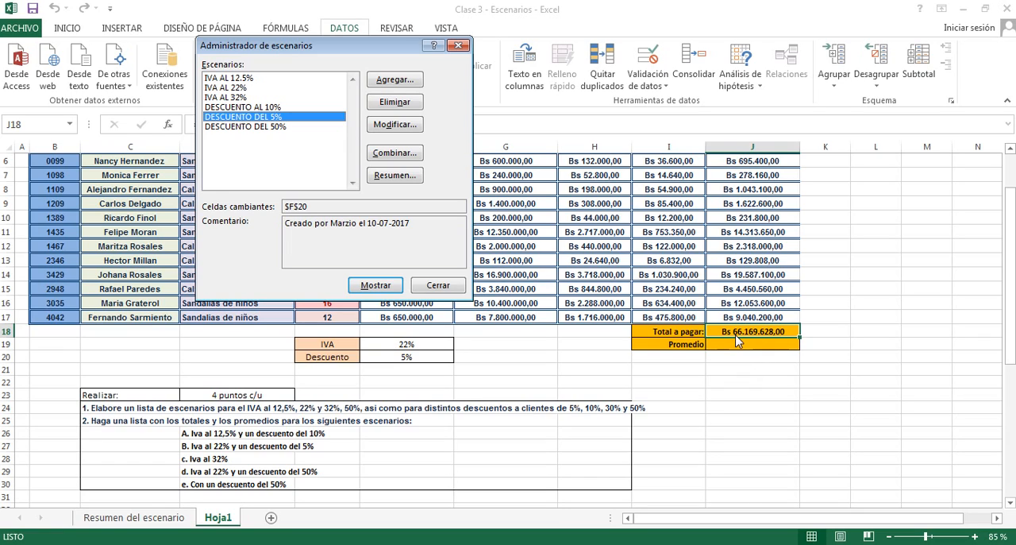
- Generate a second scenario summary report for the 22% IVA and 5% discount combination with J18 as the result cell
{"action": "left_click", "coordinate": [392, 178]}
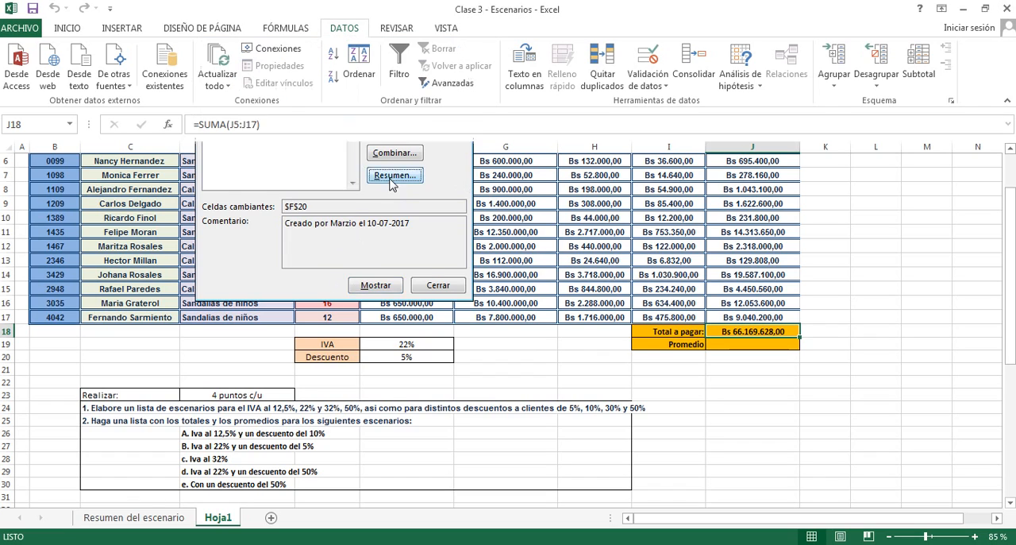
{"action": "left_click", "coordinate": [326, 220]}
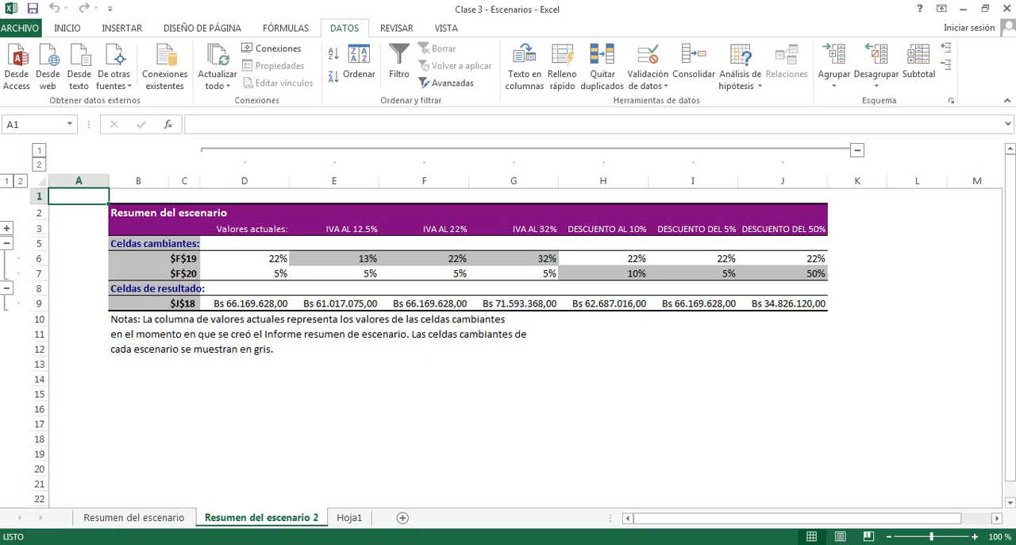
- Review both scenario summary reports against each other and return to the budget on Hoja1
{"action": "left_click", "coordinate": [112, 518]}
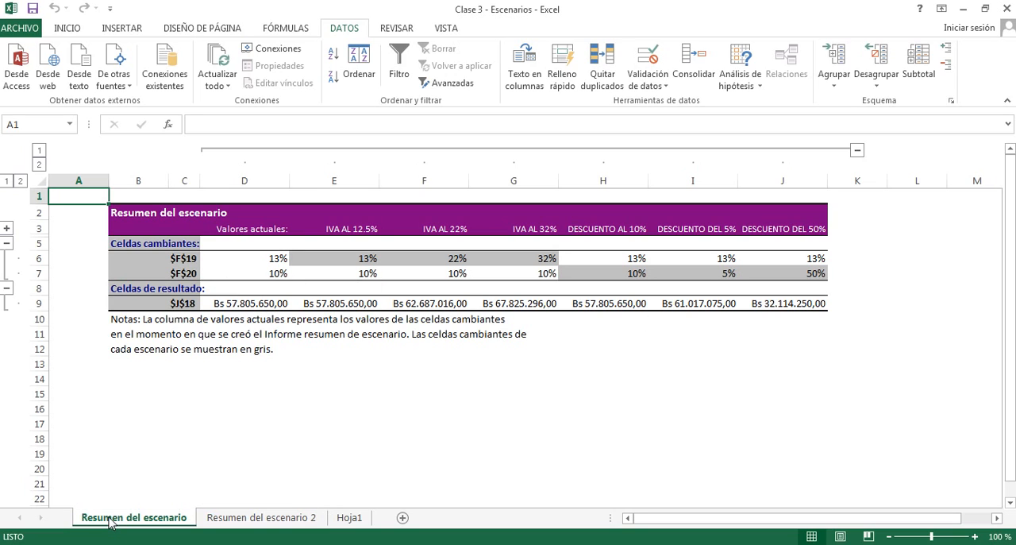
{"action": "left_click", "coordinate": [223, 520]}
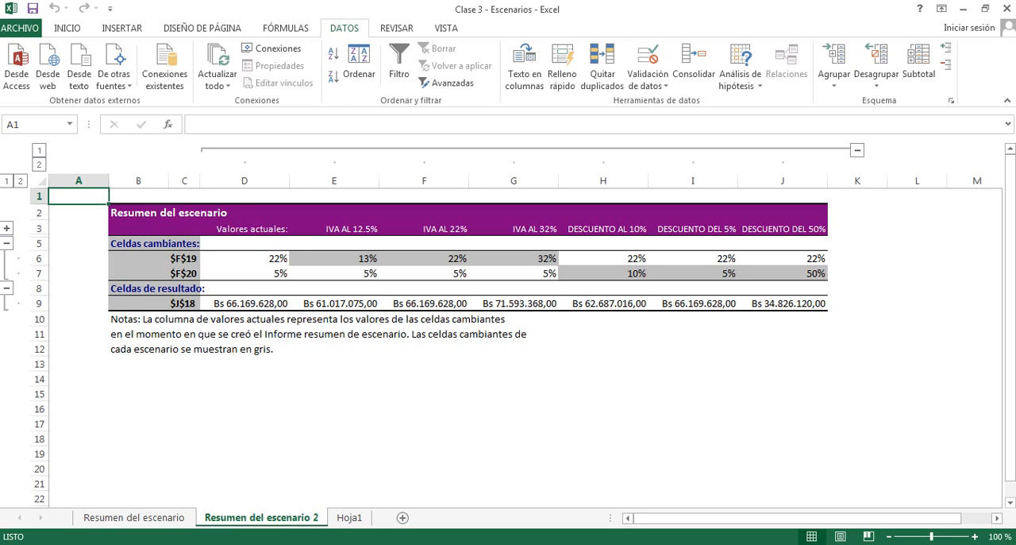
{"action": "left_click", "coordinate": [350, 520]}
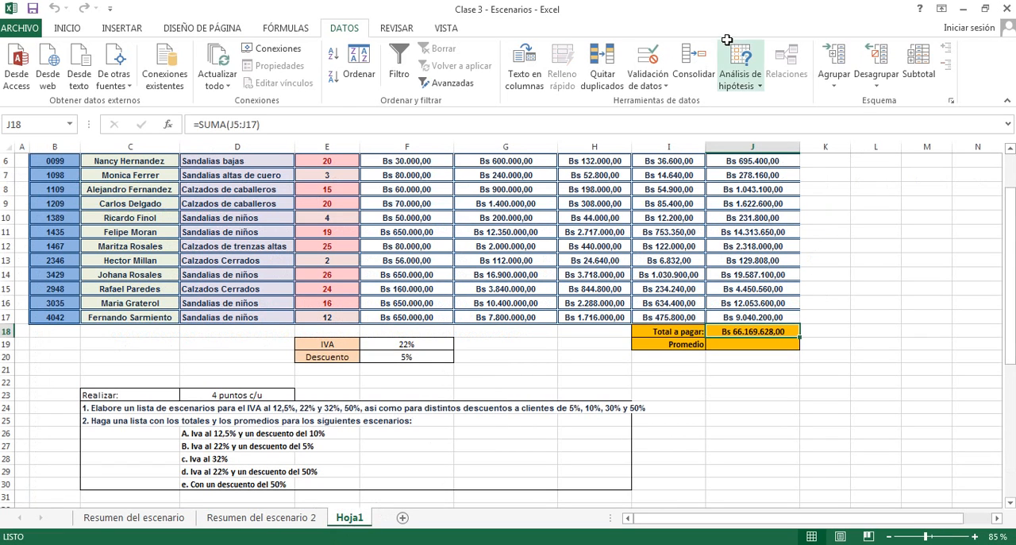
- Apply the IVA AL 12.5% scenario to the budget through Scenario Manager
{"action": "left_click", "coordinate": [724, 89]}
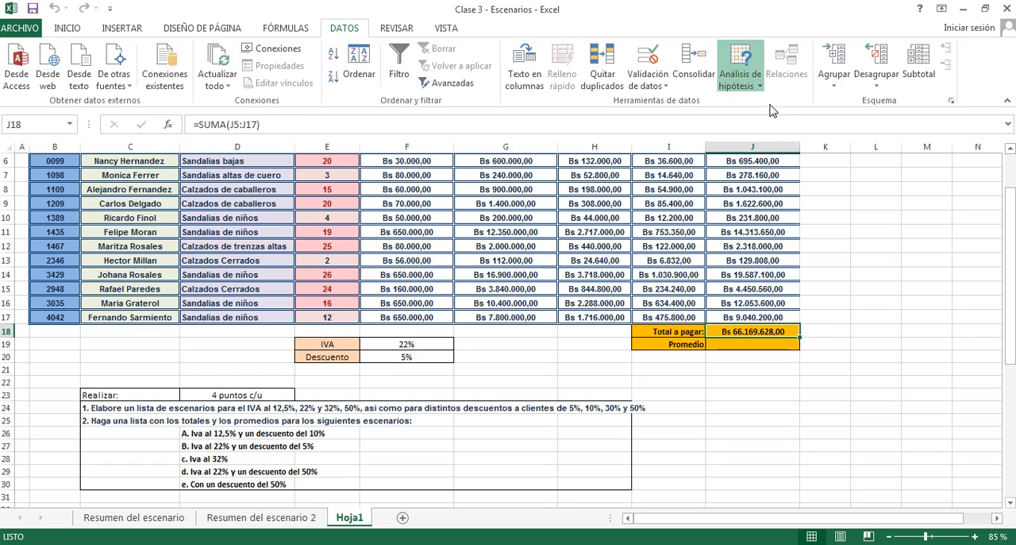
{"action": "left_click", "coordinate": [771, 111]}
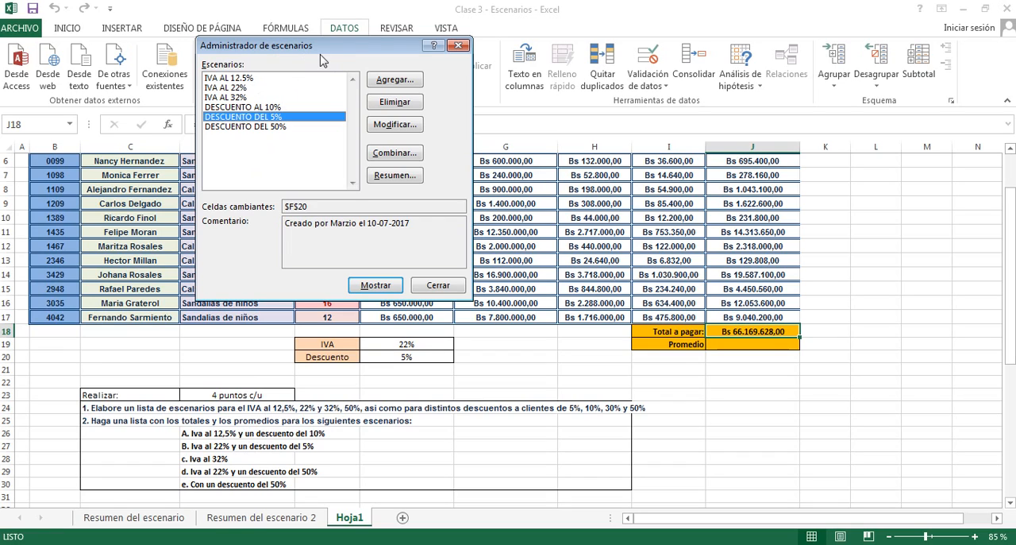
{"action": "left_click", "coordinate": [223, 77]}
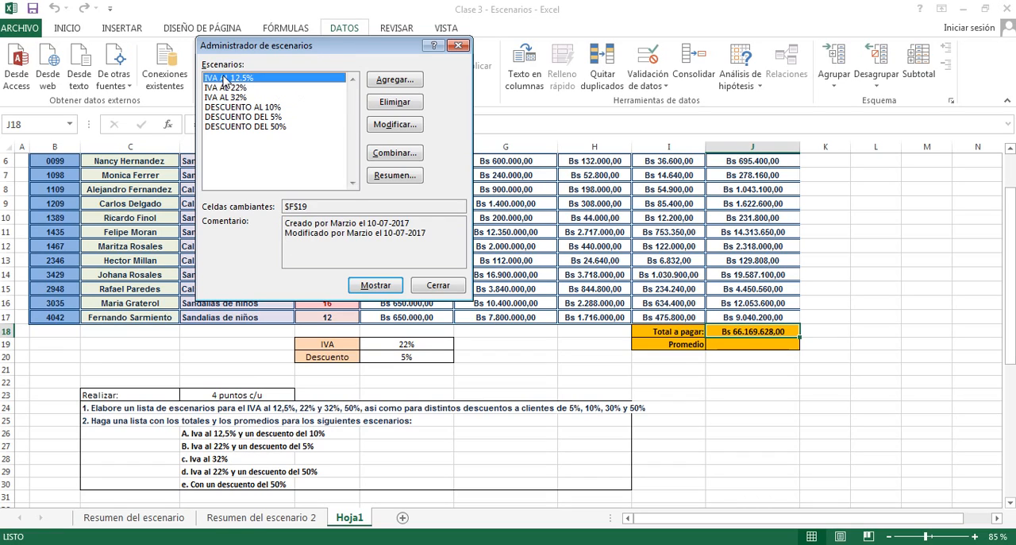
{"action": "left_click", "coordinate": [380, 289]}
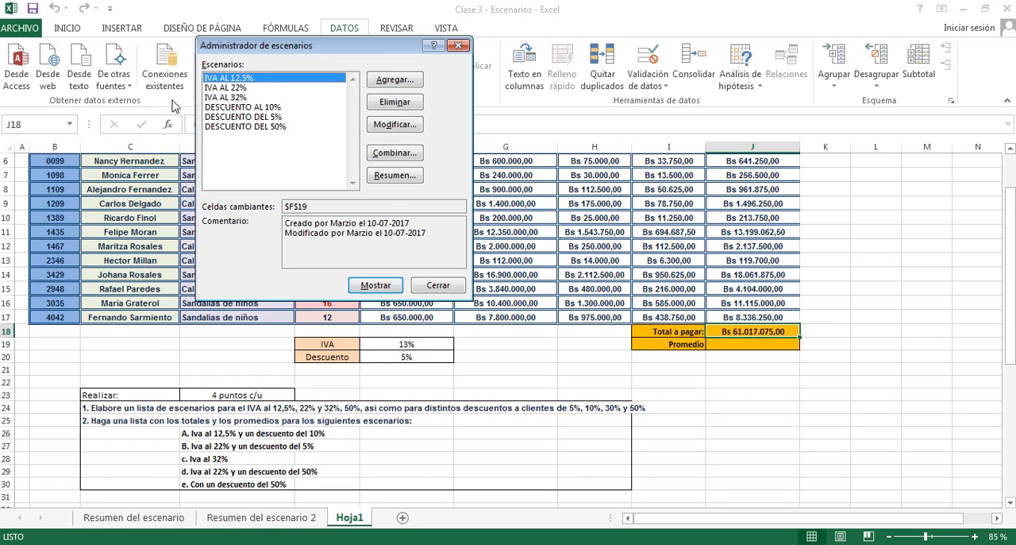
- Add a scenario named DESCUENTO DEL 0% with F20 as its changing cell and 0,00 as its value
{"action": "left_click", "coordinate": [226, 98]}
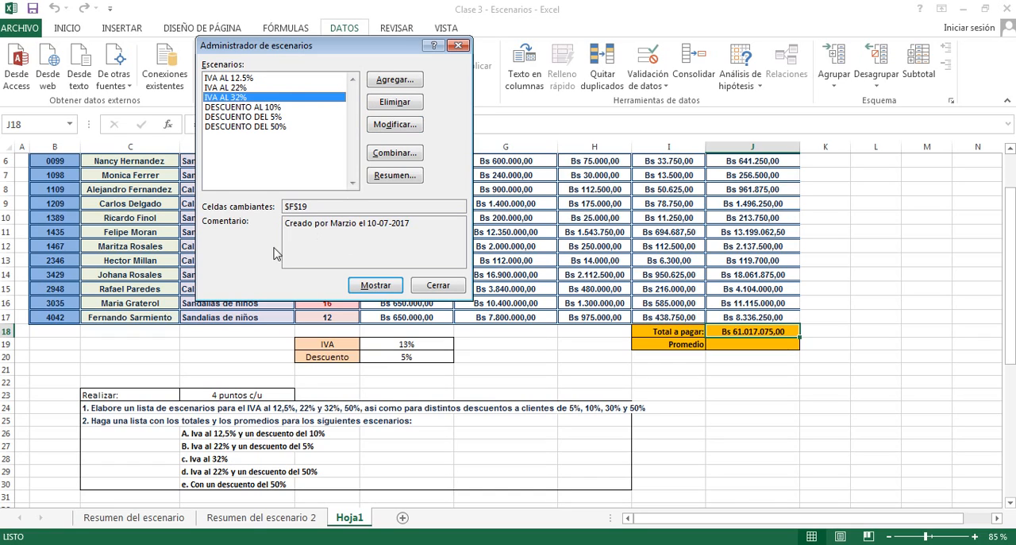
{"action": "left_click", "coordinate": [391, 84]}
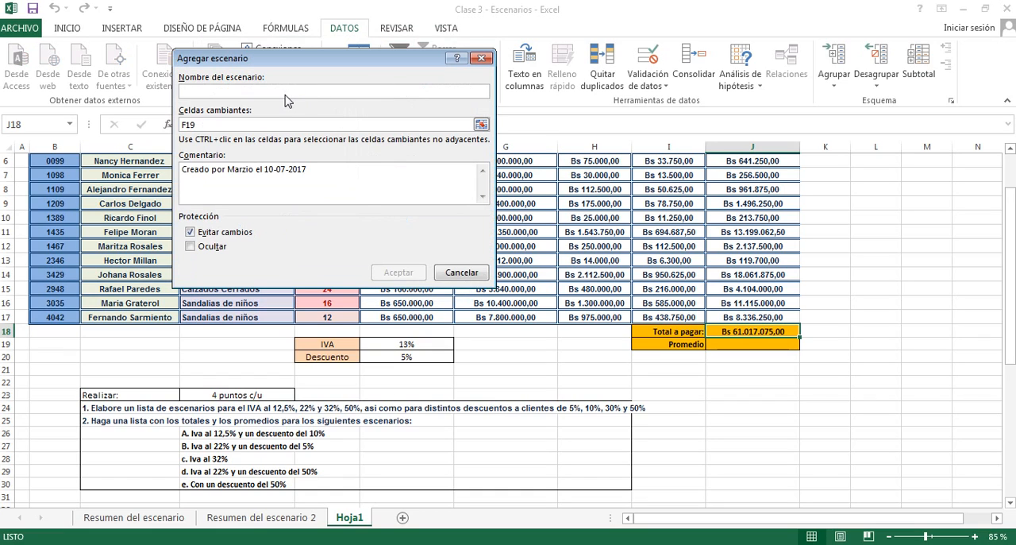
{"action": "type", "text": "DESCUENTO DEL 0%"}
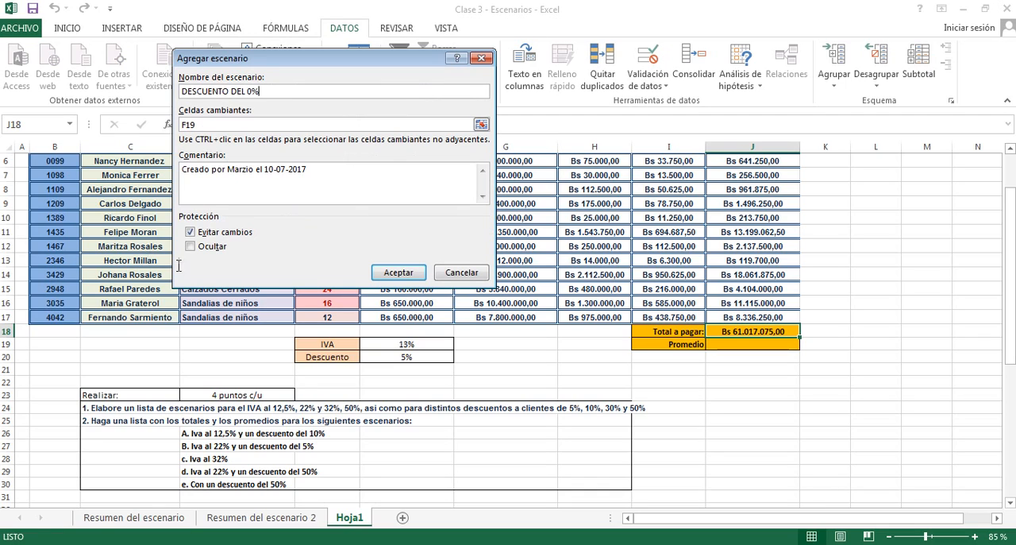
{"action": "left_click", "coordinate": [201, 126]}
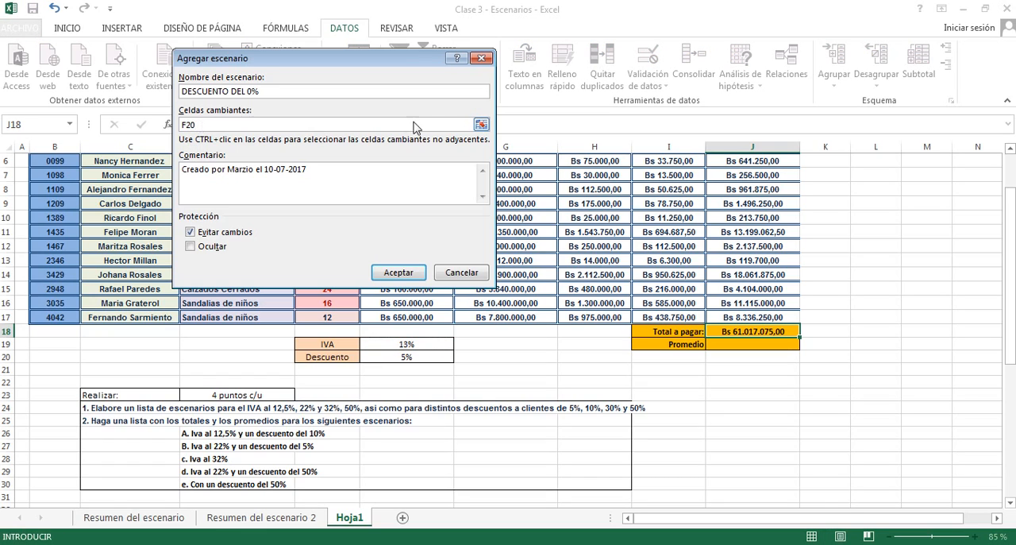
{"action": "left_click", "coordinate": [481, 124]}
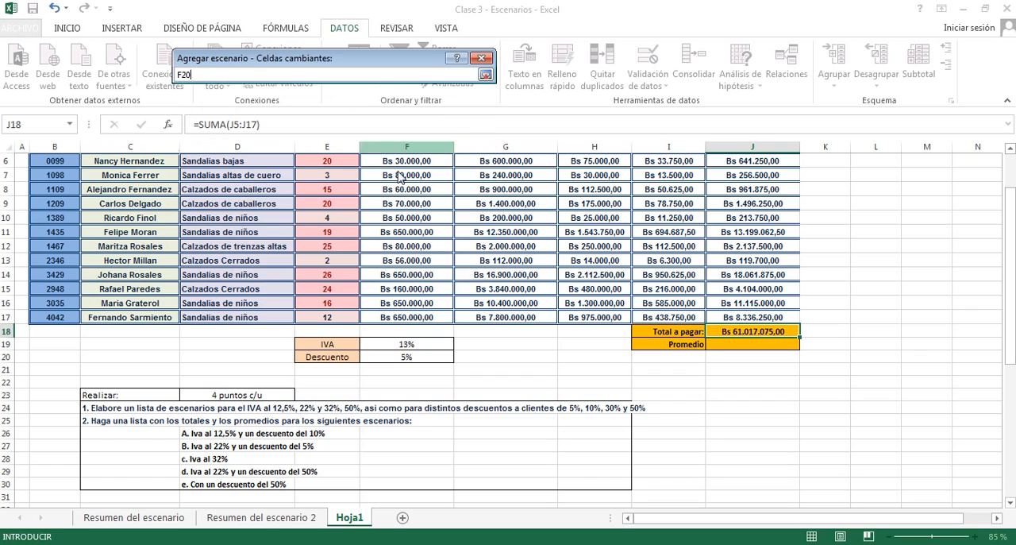
{"action": "left_click", "coordinate": [395, 357]}
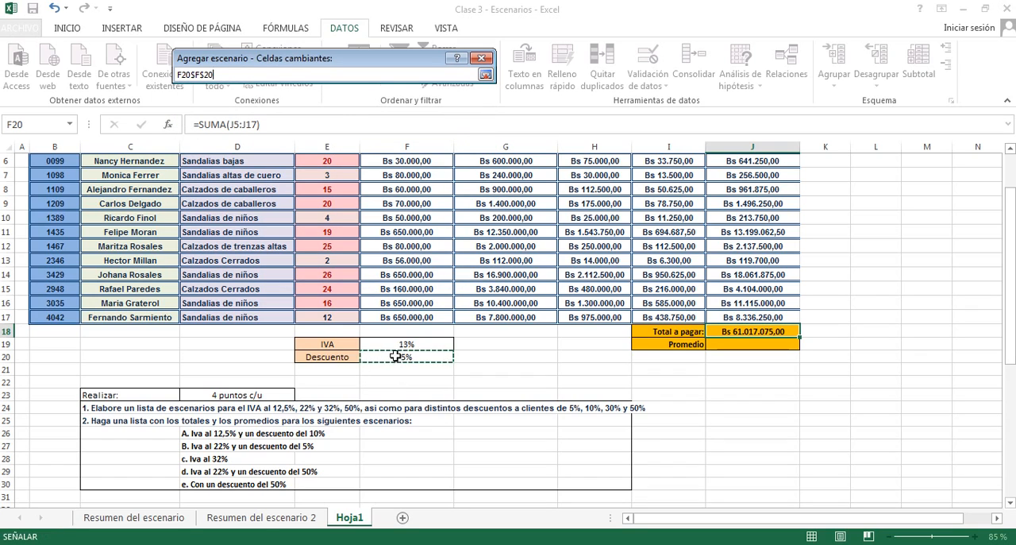
{"action": "left_click", "coordinate": [193, 75]}
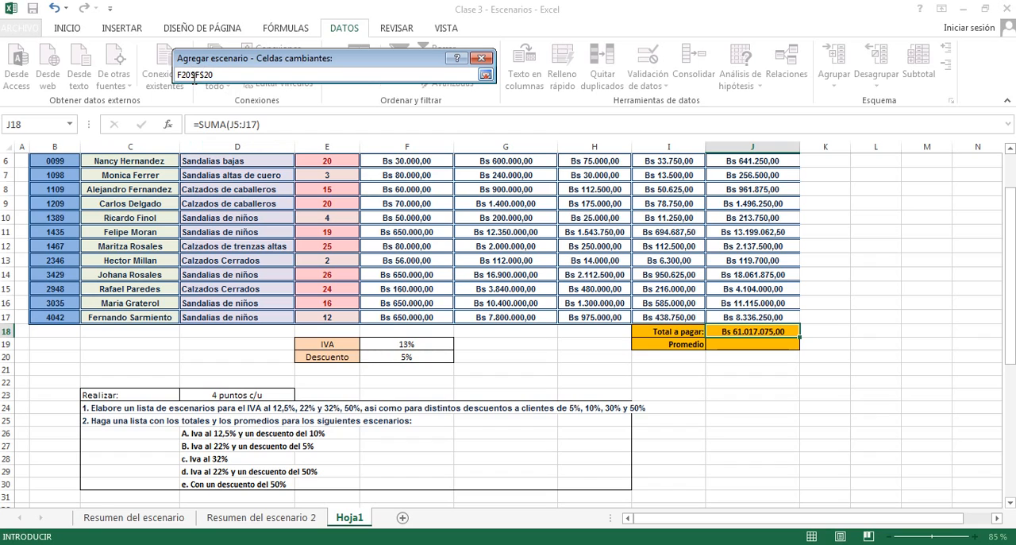
{"action": "key", "text": "BackSpace"}
{"action": "key", "text": "BackSpace"}
{"action": "key", "text": "BackSpace"}
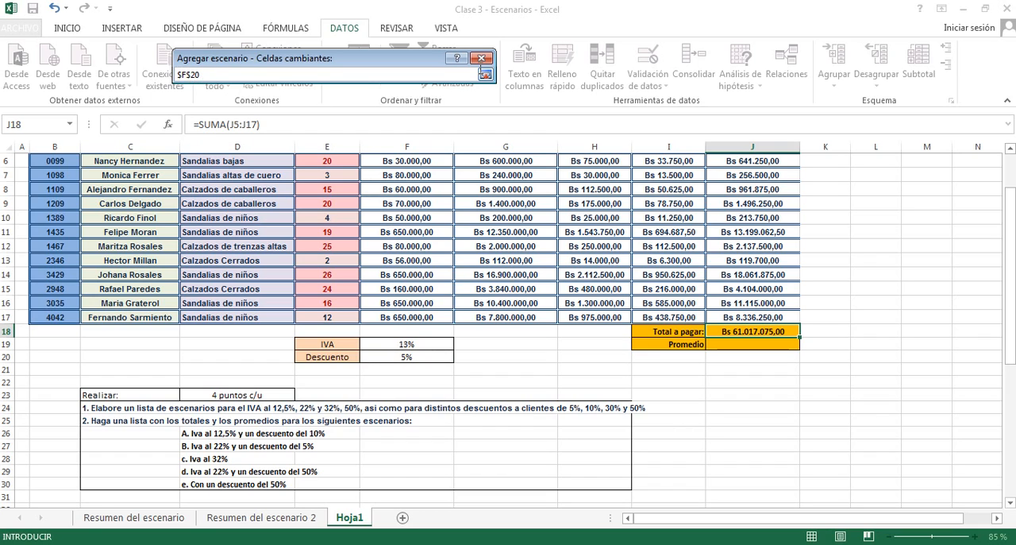
{"action": "left_click", "coordinate": [486, 74]}
{"action": "left_click", "coordinate": [398, 273]}
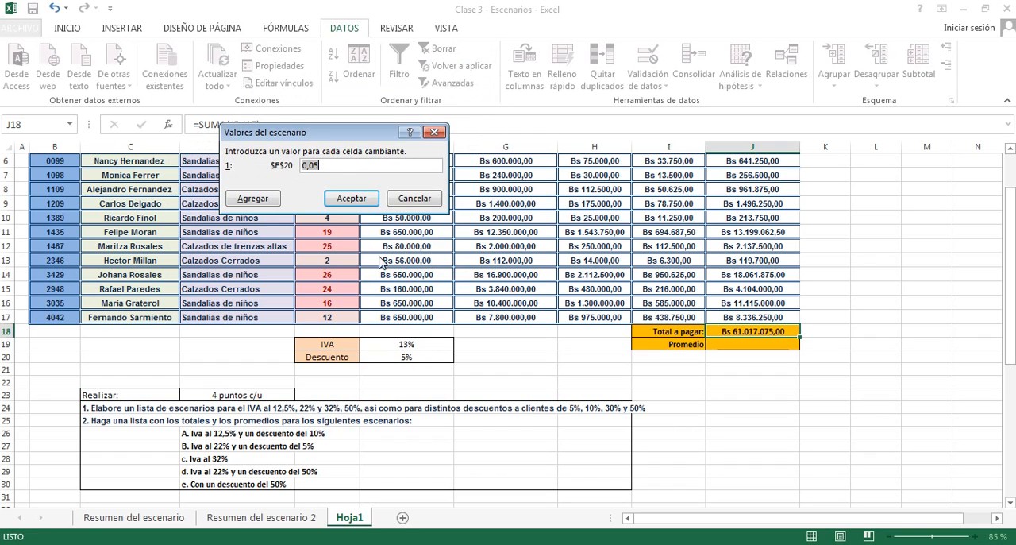
{"action": "left_click", "coordinate": [330, 166]}
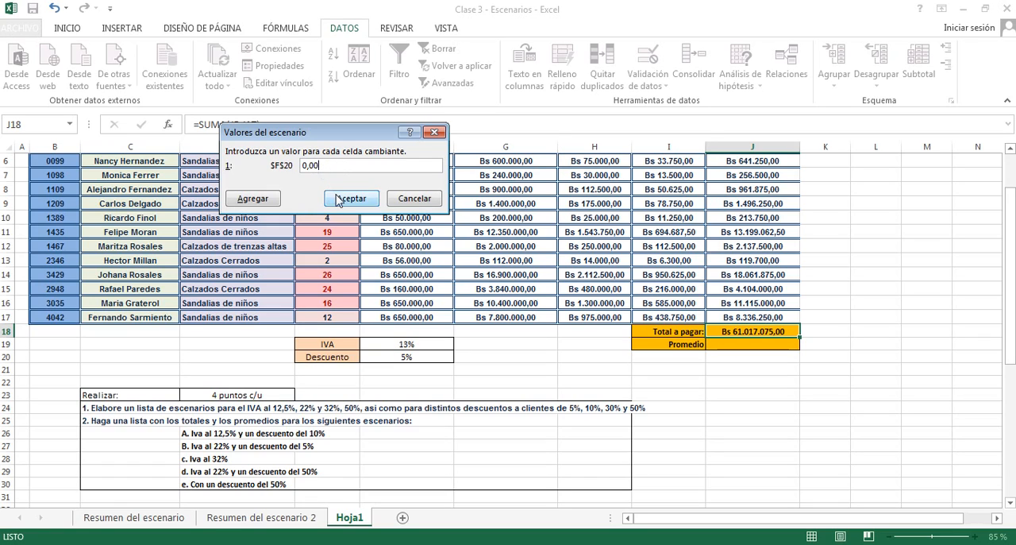
{"action": "left_click", "coordinate": [351, 198]}
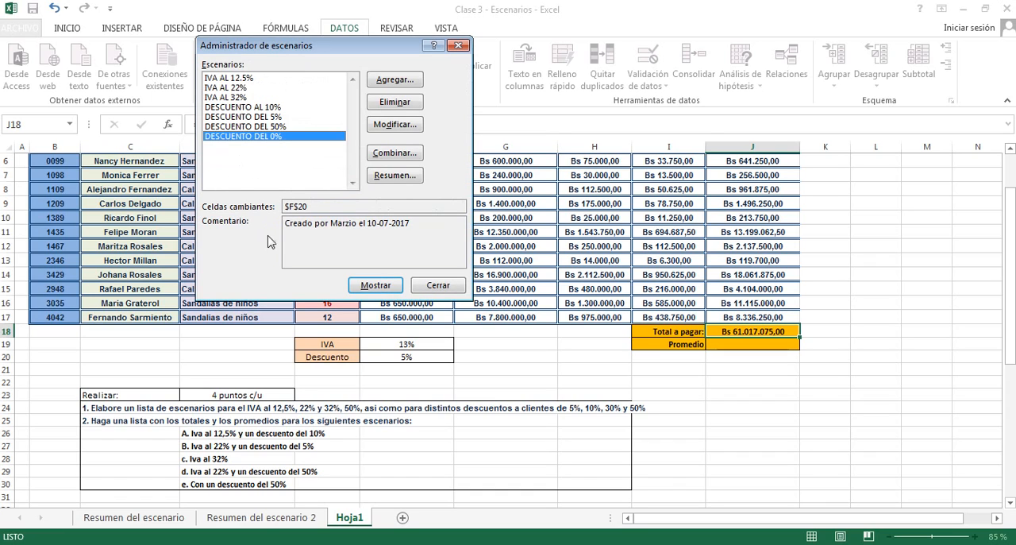
- Apply the DESCUENTO DEL 0% and IVA AL 32% scenarios to the budget
{"action": "left_click", "coordinate": [375, 286]}
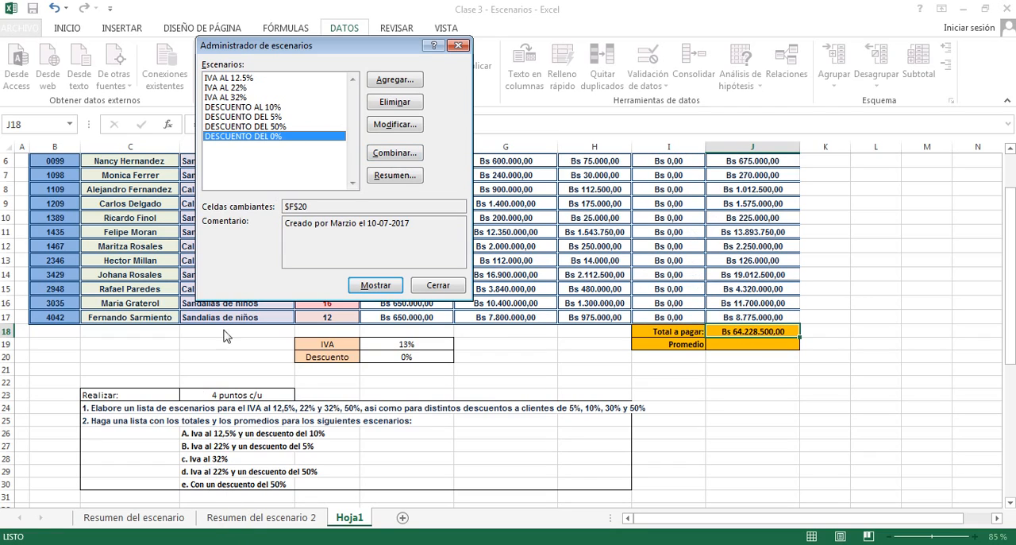
{"action": "left_click", "coordinate": [226, 89]}
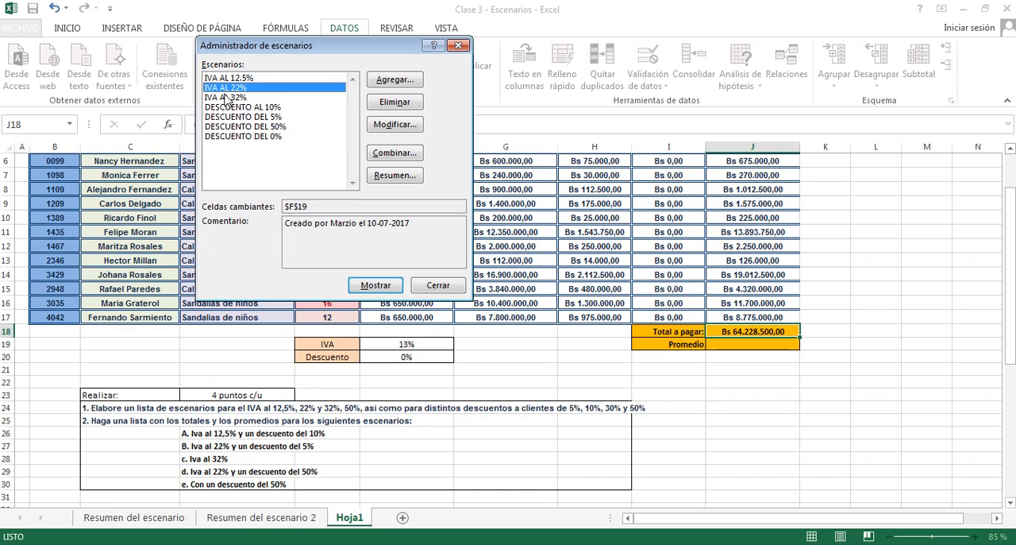
{"action": "left_click", "coordinate": [227, 97]}
{"action": "left_click", "coordinate": [377, 286]}
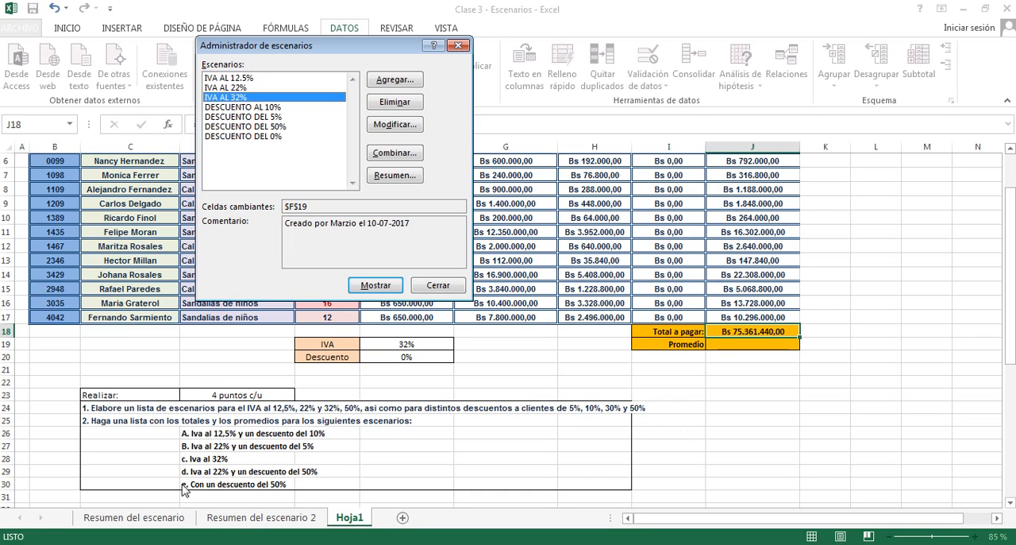
- Apply the IVA AL 22% scenario together with DESCUENTO DEL 50% to the budget
{"action": "left_click", "coordinate": [233, 87]}
{"action": "left_click", "coordinate": [370, 290]}
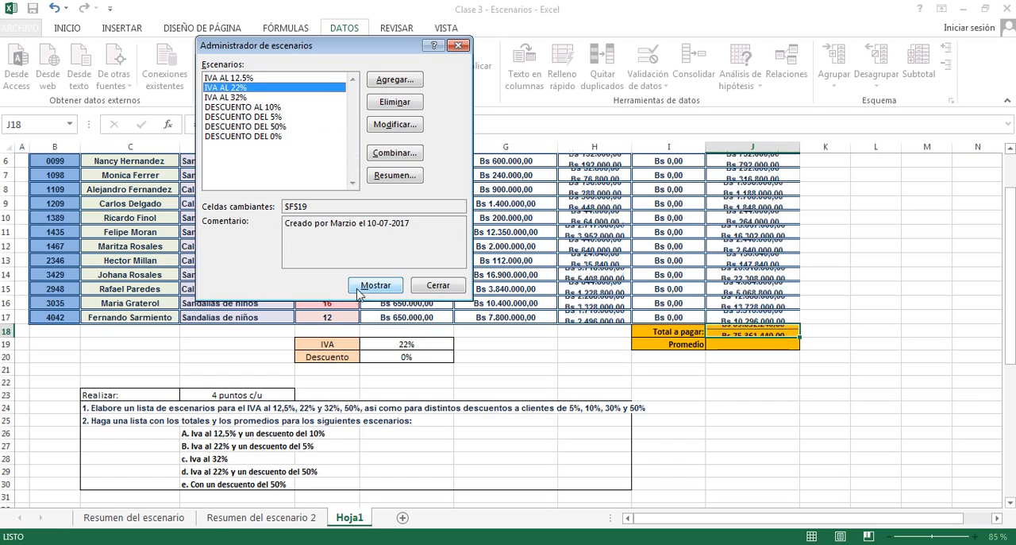
{"action": "left_click", "coordinate": [270, 128]}
{"action": "left_click", "coordinate": [395, 291]}
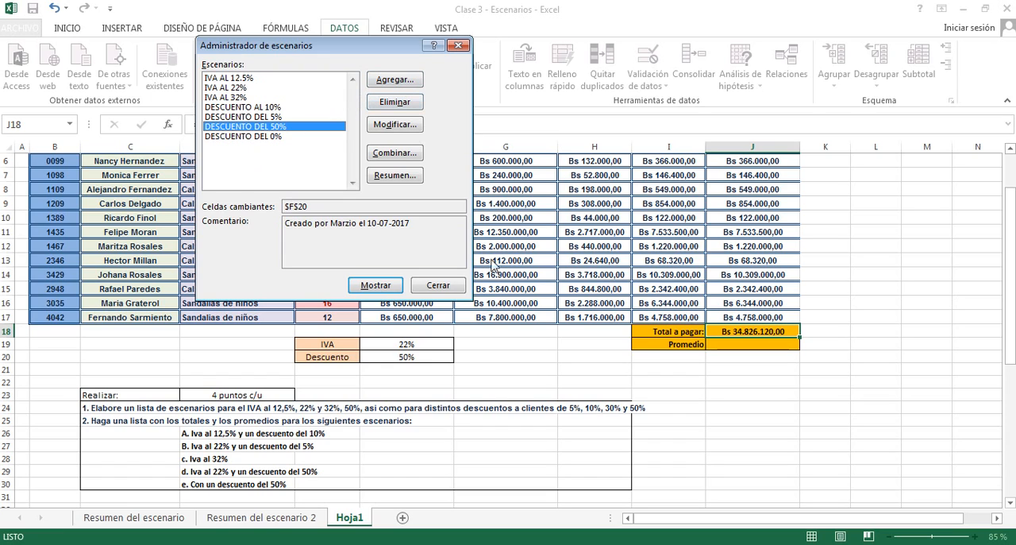
- Apply the IVA AL 12.5% and DESCUENTO DEL 50% scenarios and close Scenario Manager
{"action": "left_click", "coordinate": [242, 79]}
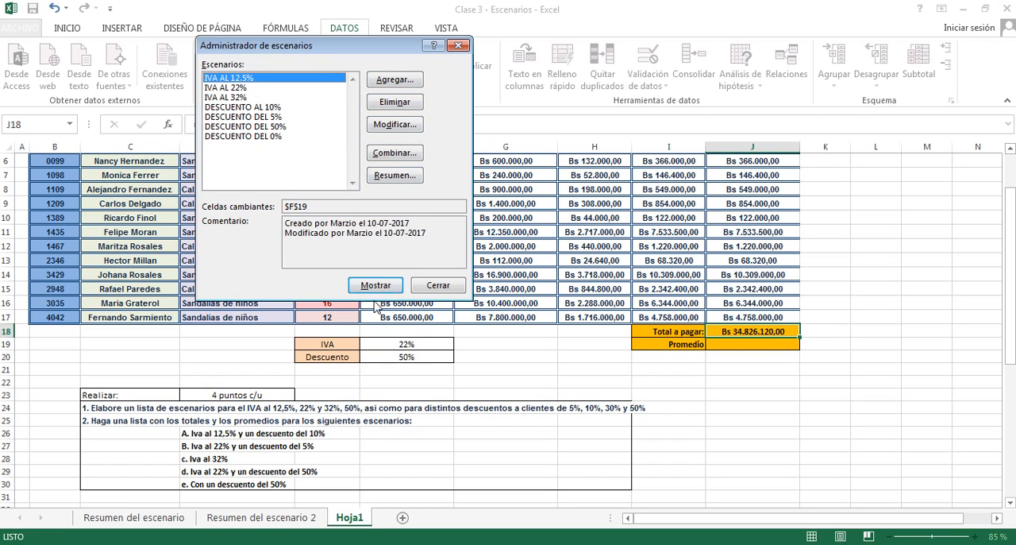
{"action": "left_click", "coordinate": [395, 286]}
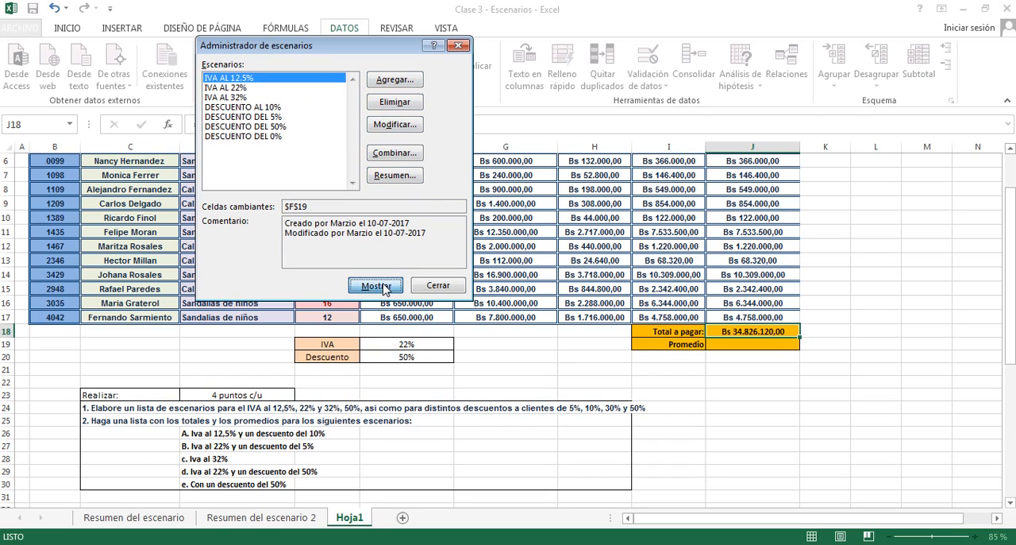
{"action": "left_click", "coordinate": [234, 138]}
{"action": "left_click", "coordinate": [235, 126]}
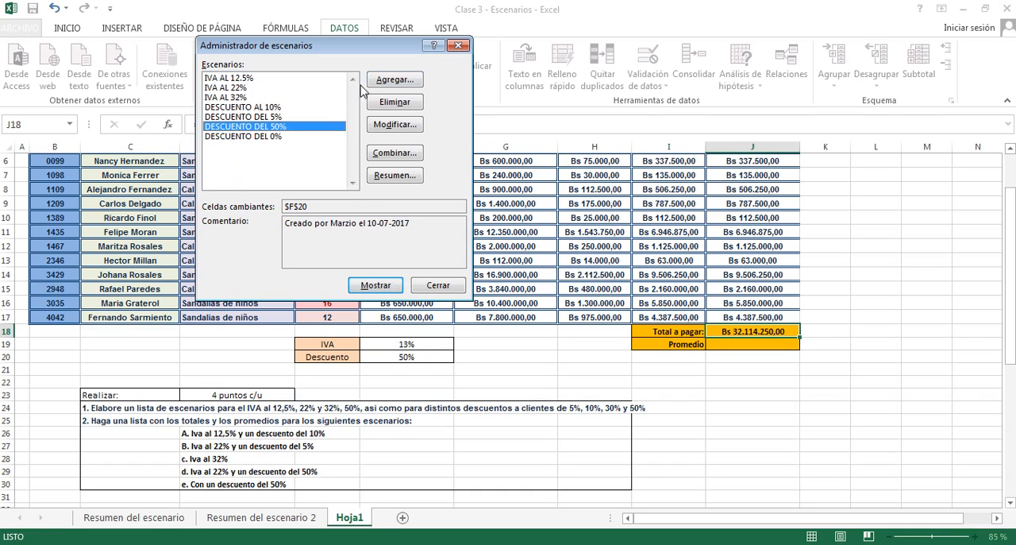
{"action": "left_click", "coordinate": [380, 289]}
{"action": "left_click", "coordinate": [443, 289]}
- Look over the two scenario summary reports again and go back to the start of the budget on Hoja1
{"action": "left_click", "coordinate": [265, 517]}
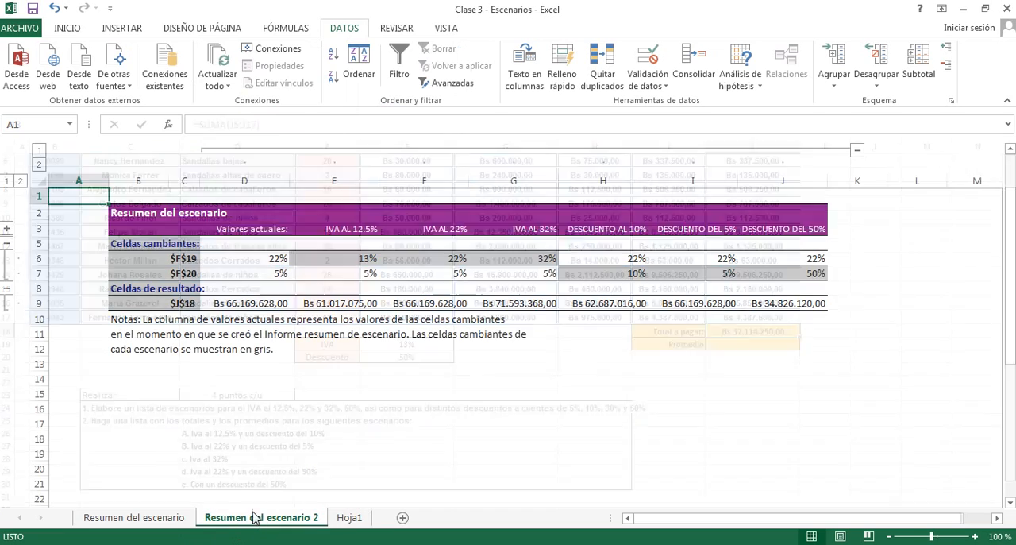
{"action": "left_click", "coordinate": [129, 516]}
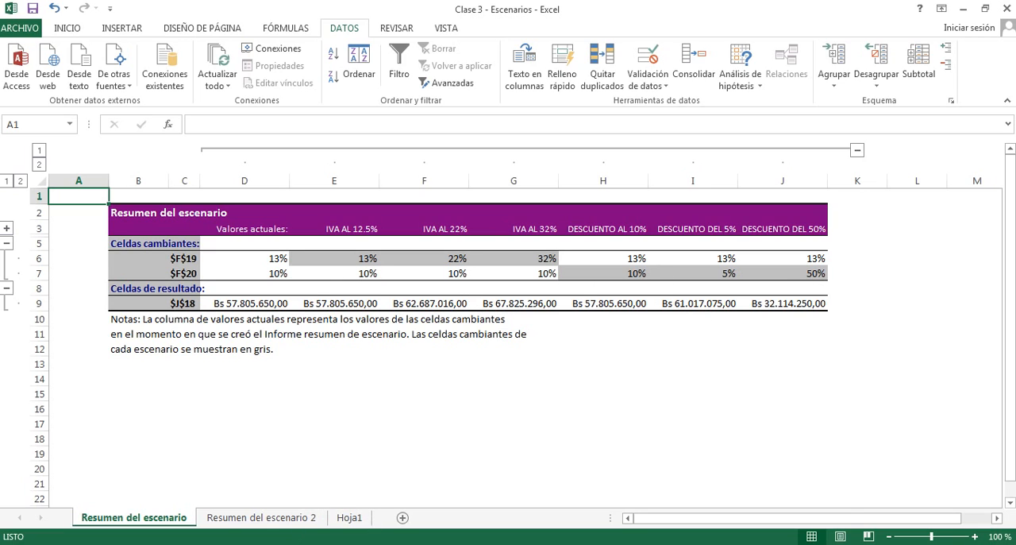
{"action": "left_click", "coordinate": [374, 544]}
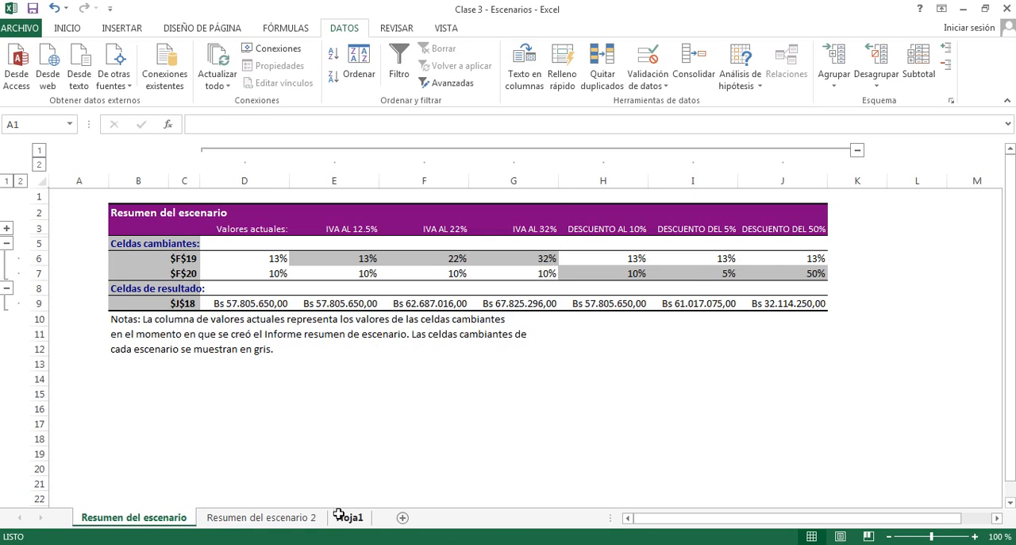
{"action": "left_click", "coordinate": [341, 516]}
{"action": "scroll", "coordinate": [596, 258], "scroll_direction": "up", "scroll_amount": 2}
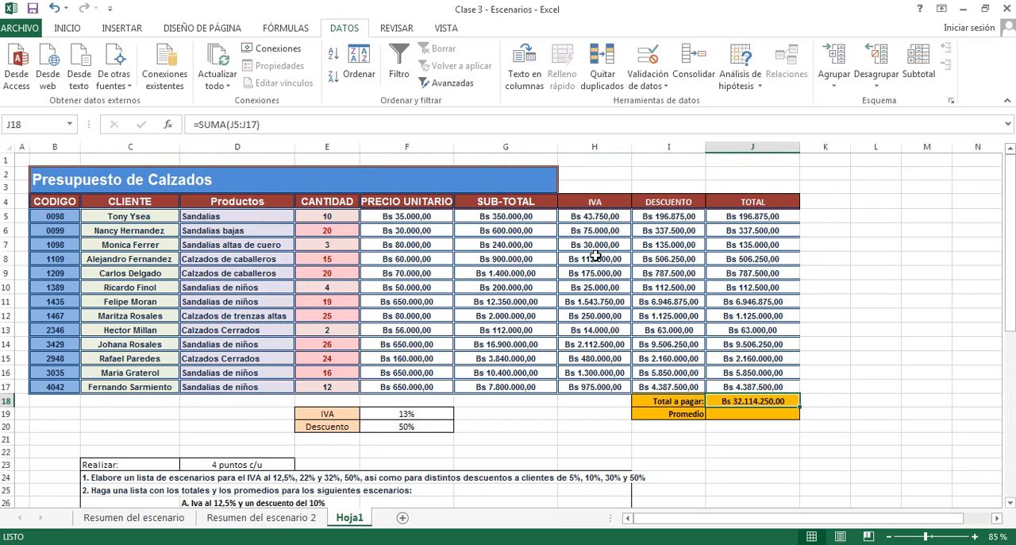